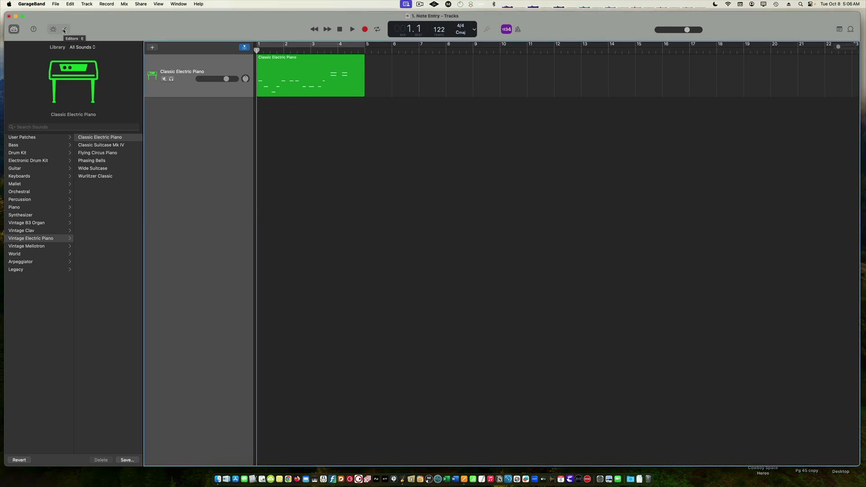
Play the Classic Electric Piano region and return the playhead to the start
key(space)
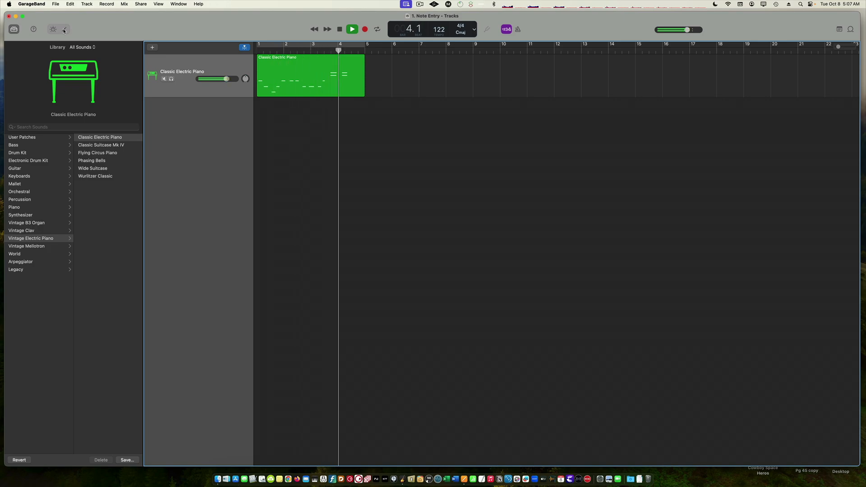
key(space)
key(Return)
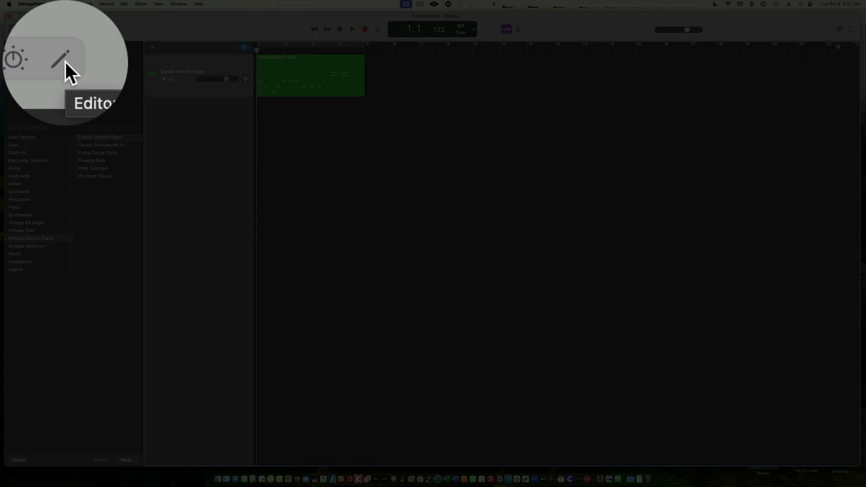
Toggle the Piano Roll editor open and closed a few times
click(64, 61)
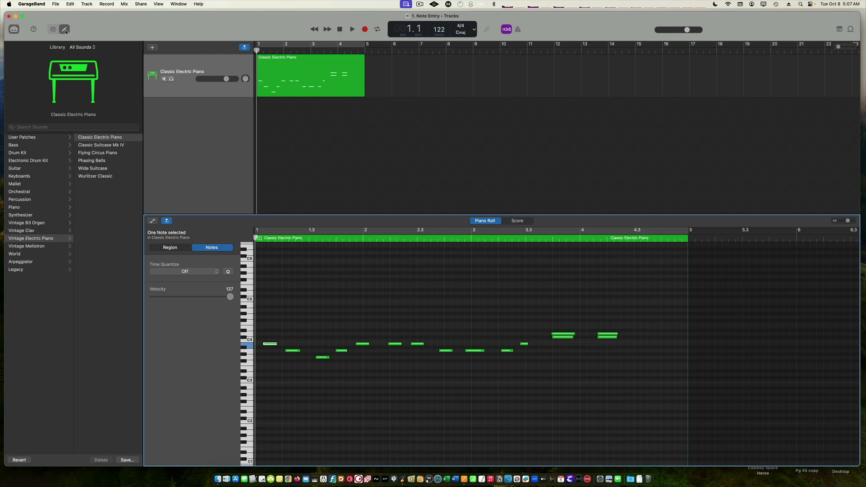
click(67, 31)
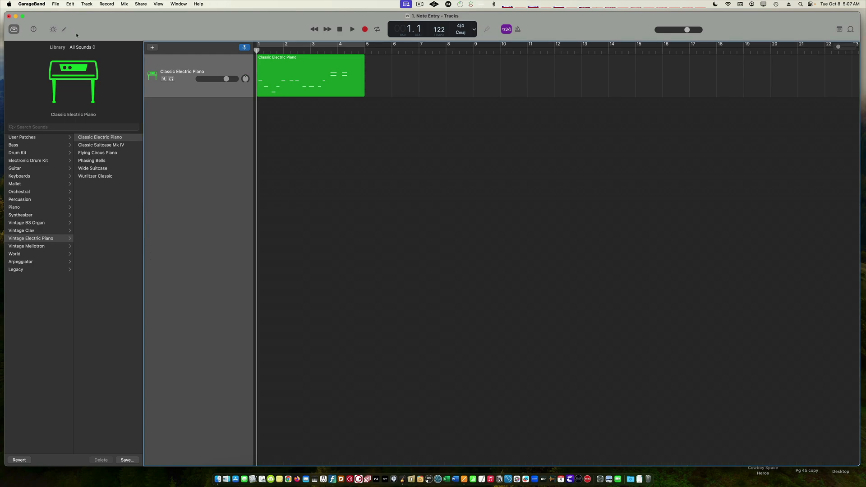
key(e)
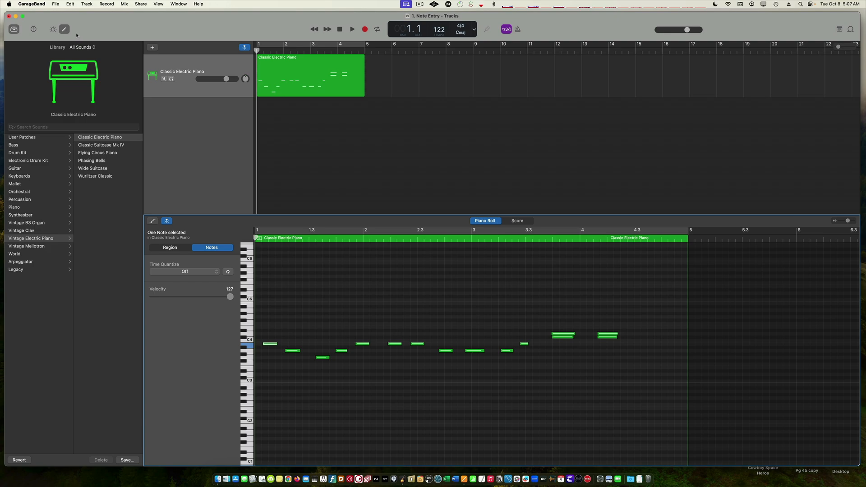
key(e)
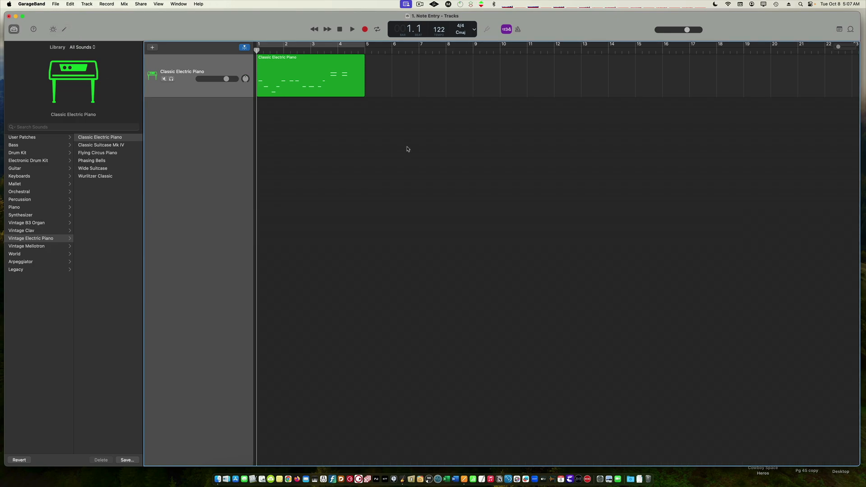
Open the Classic Electric Piano region in the Piano Roll, enlarge the editor pane and zoom in horizontally
click(307, 74)
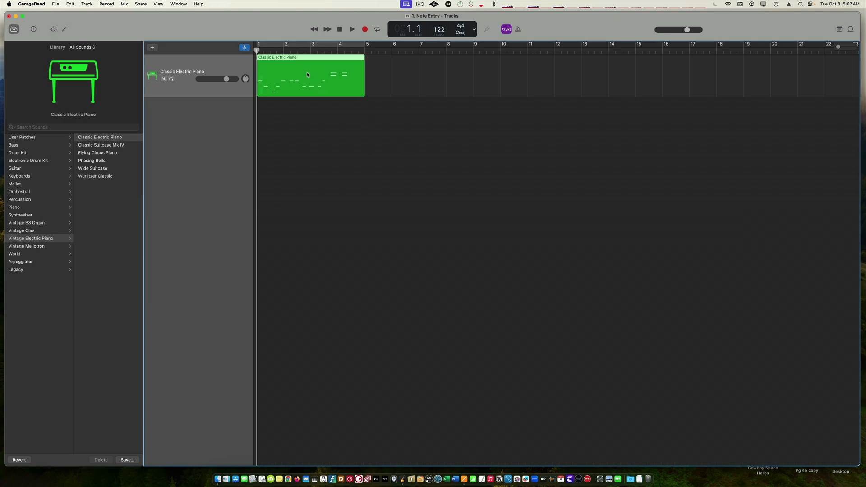
double_click(307, 74)
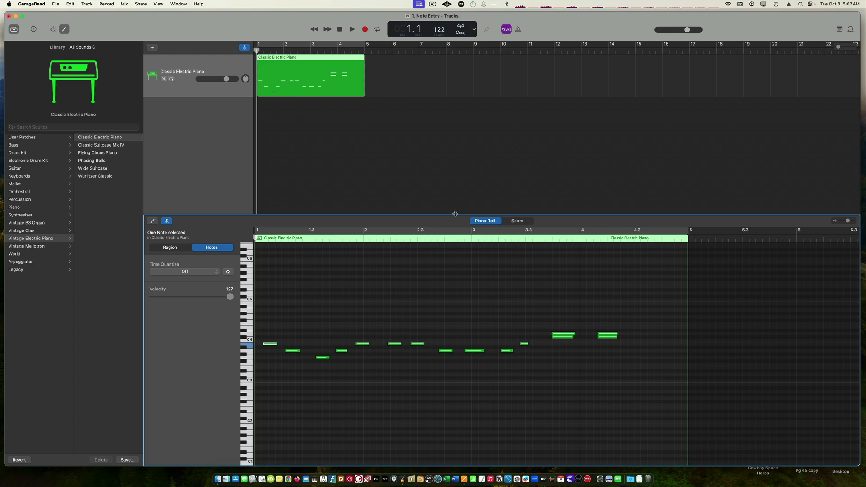
drag(455, 214, 472, 176)
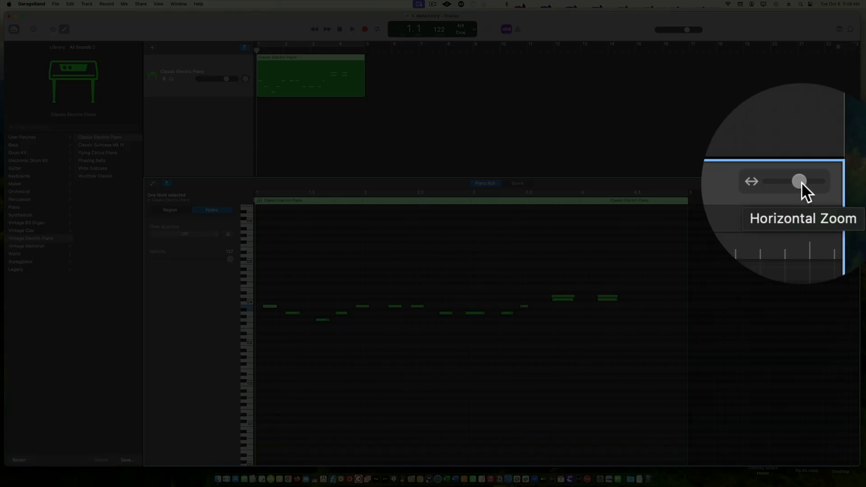
drag(849, 183, 850, 186)
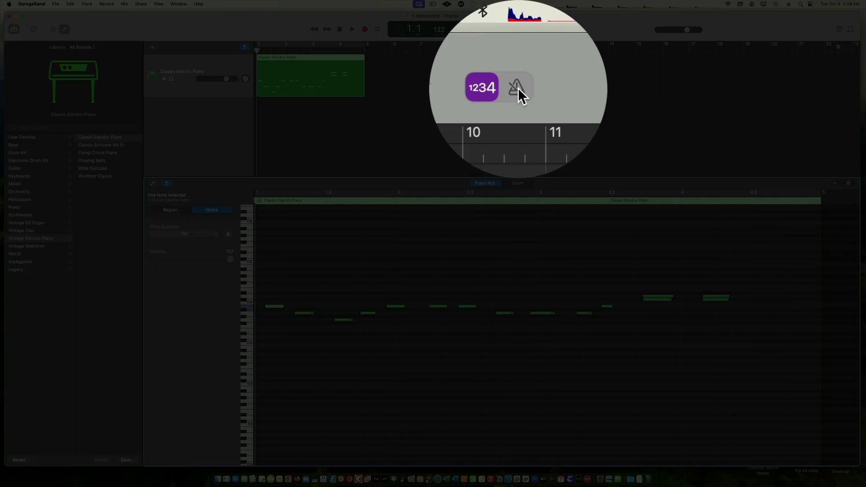
Play back the melody in the Piano Roll and return to the start
click(517, 88)
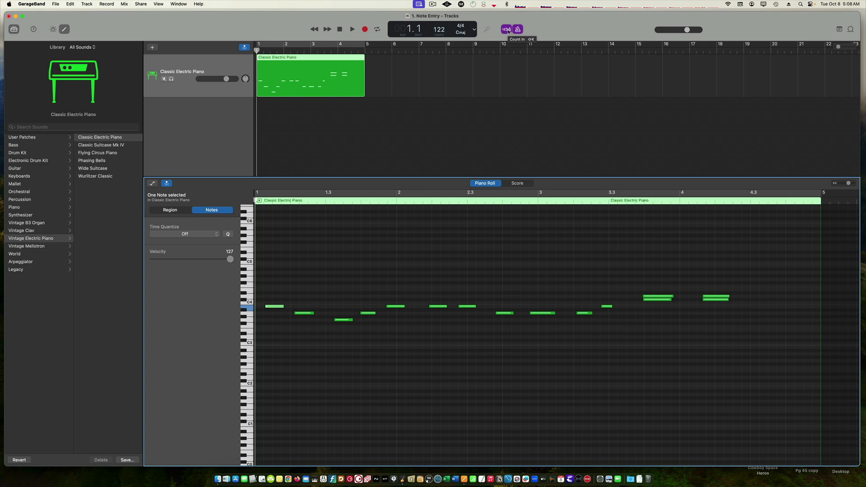
key(space)
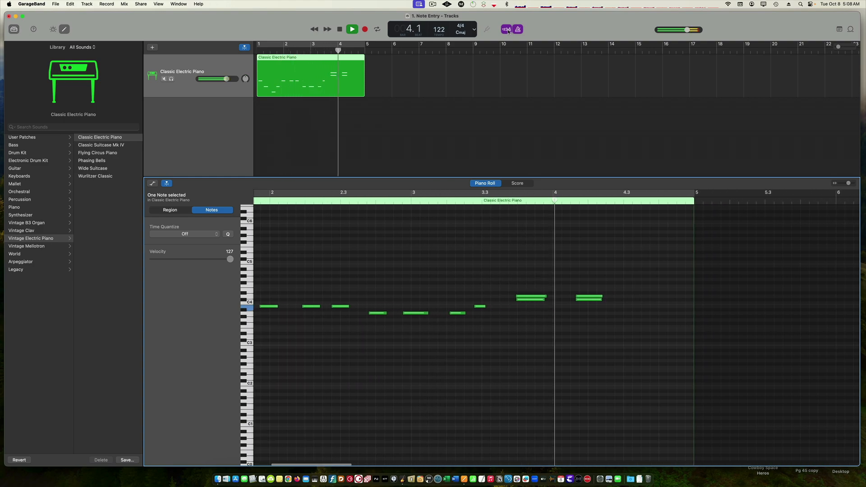
key(space)
key(Return)
key(space)
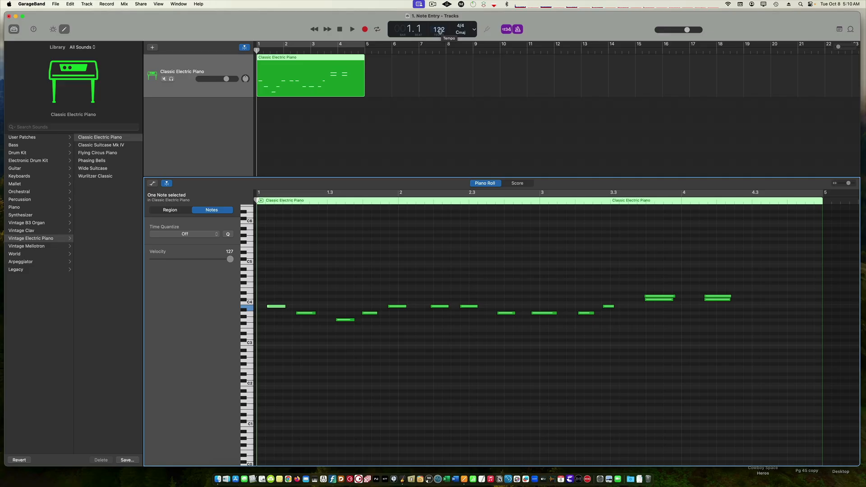
Set the project tempo to 60 and play back the melody
double_click(439, 30)
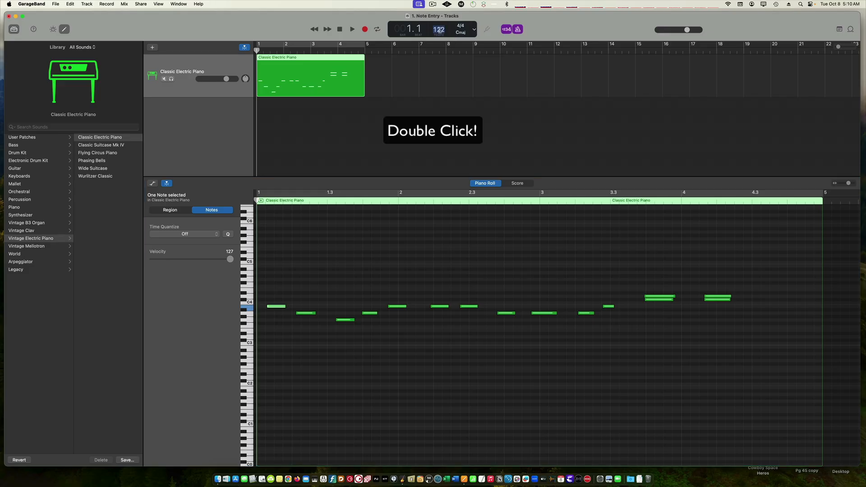
text(60)
key(Return)
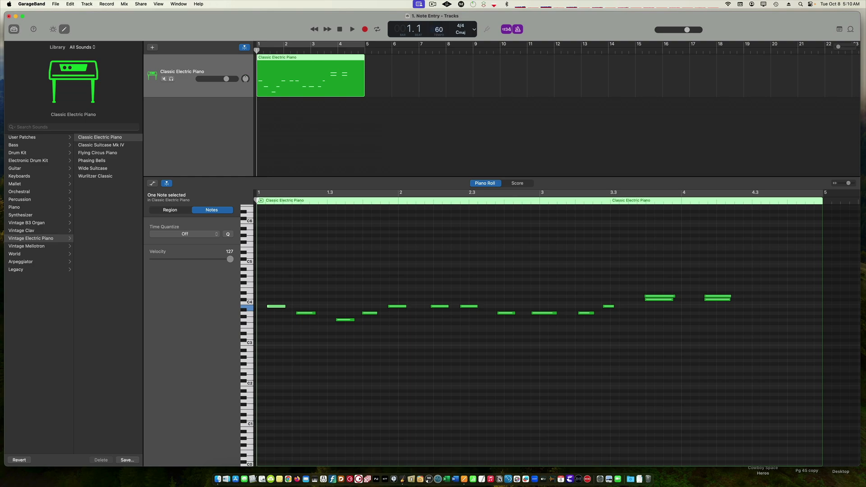
key(space)
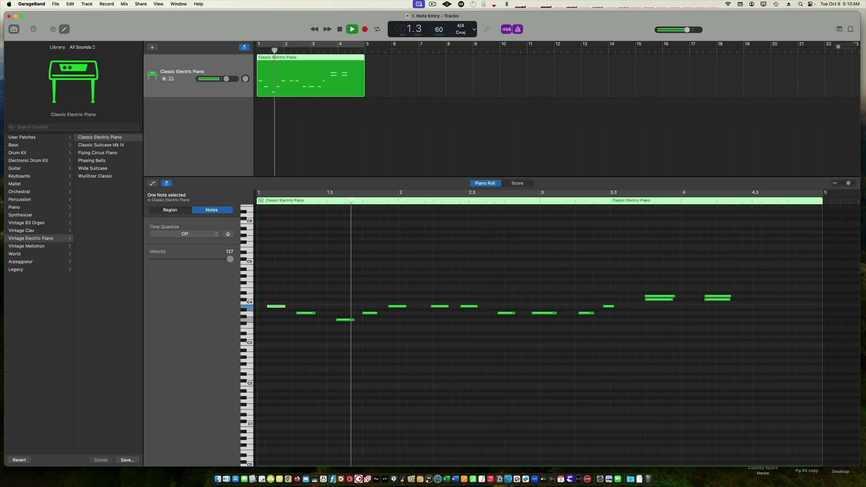
key(space)
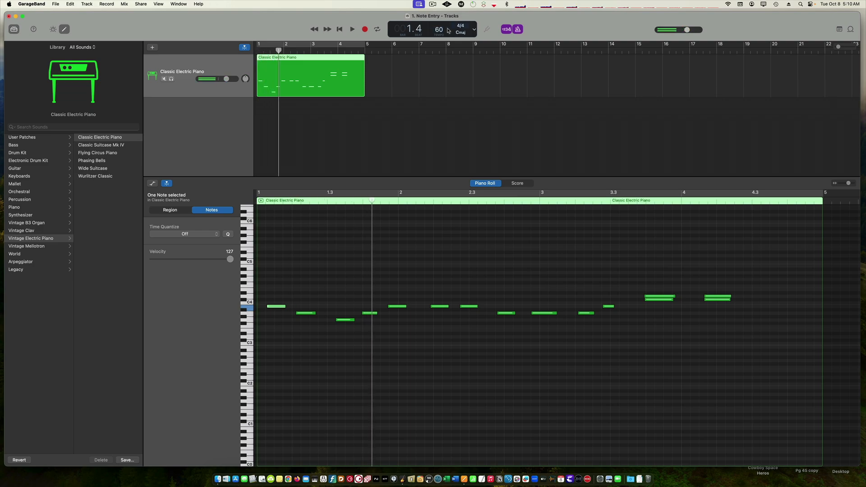
Set the project tempo to 300 and play back the melody
double_click(439, 30)
text(300)
key(Return)
key(Return)
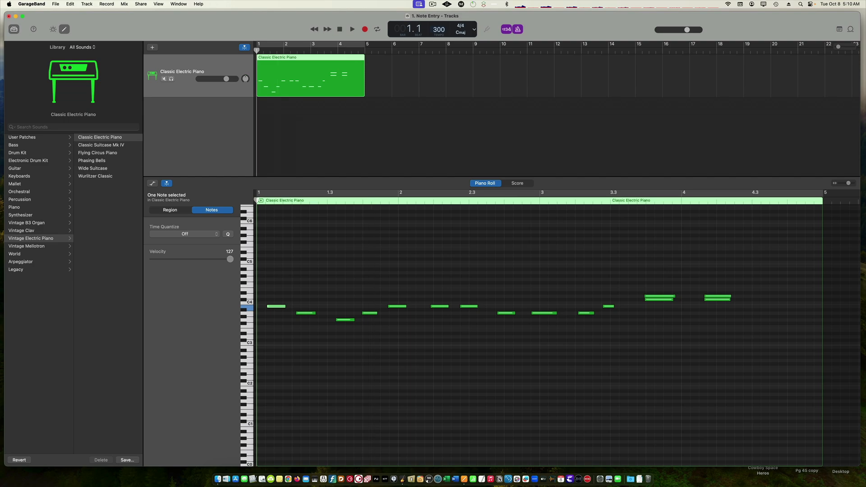
key(space)
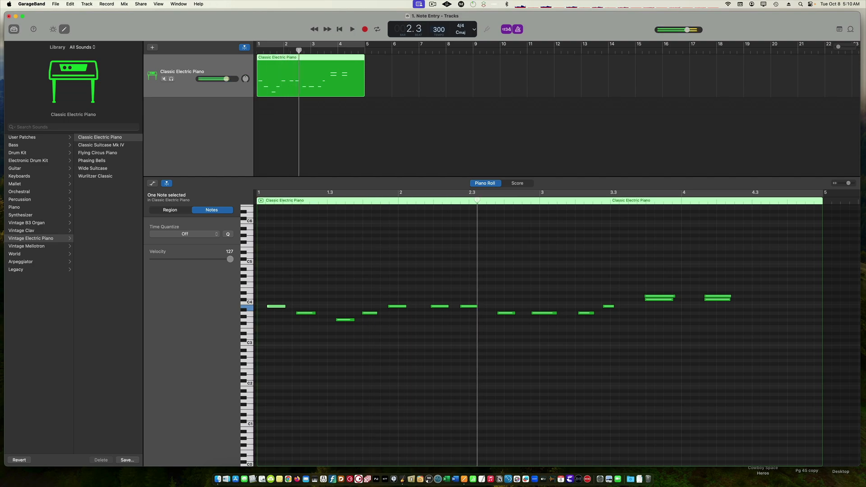
Set the project tempo to 100 and play back the melody
double_click(440, 30)
text(100)
key(Return)
key(Return)
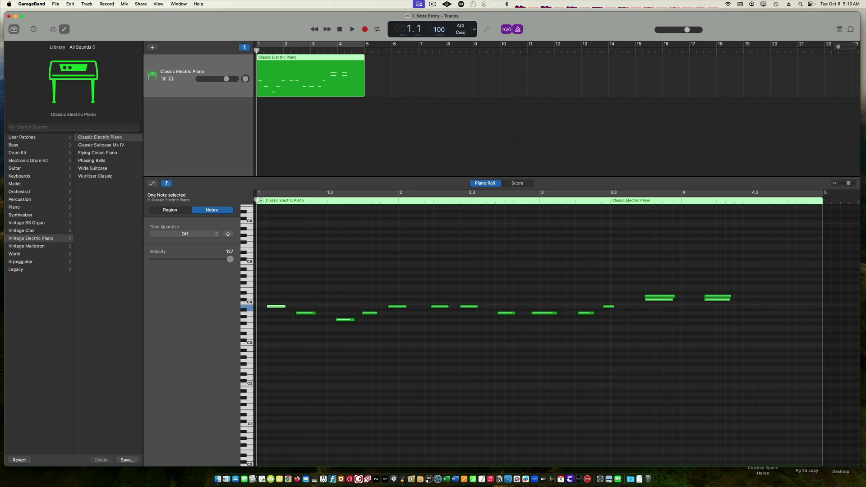
key(space)
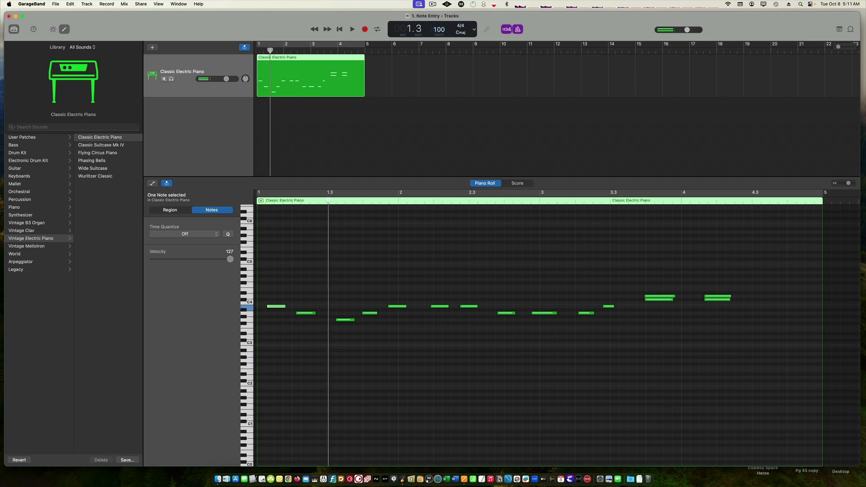
key(space)
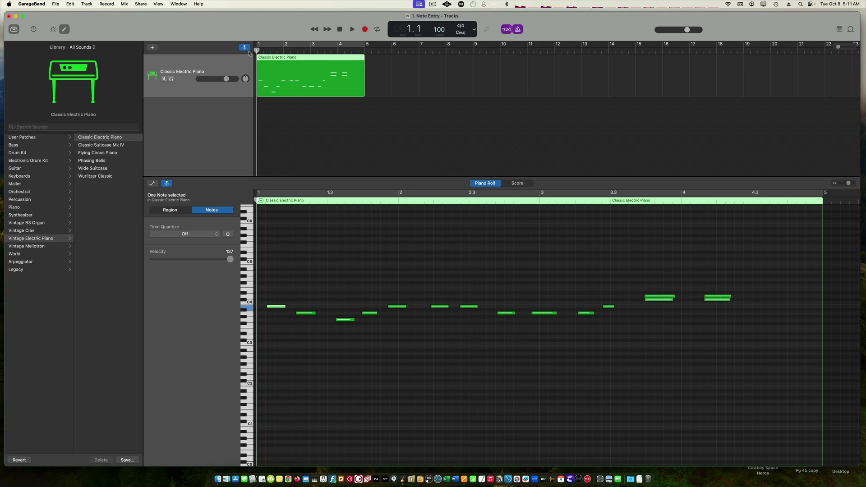
Move the playhead to about bar 3.3, play from there, then return to the start
mouse_move(256, 50)
mouse_down()
mouse_move(300, 50)
mouse_move(256, 50)
mouse_up()
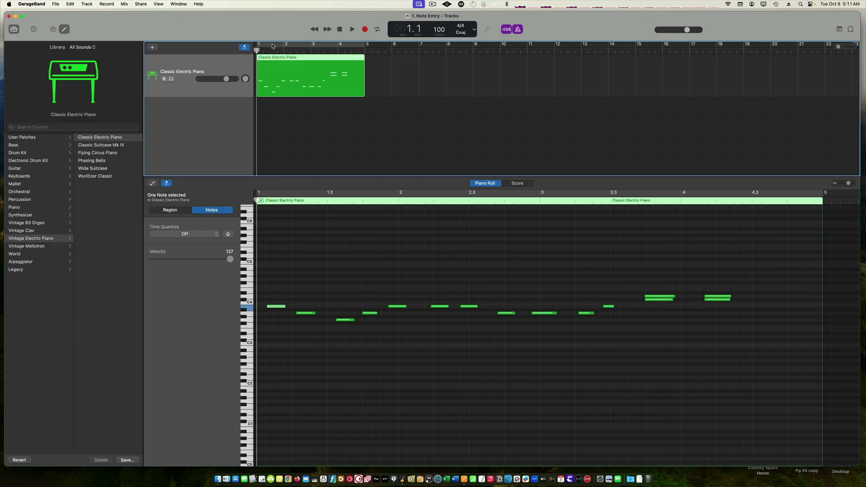
drag(256, 50, 328, 58)
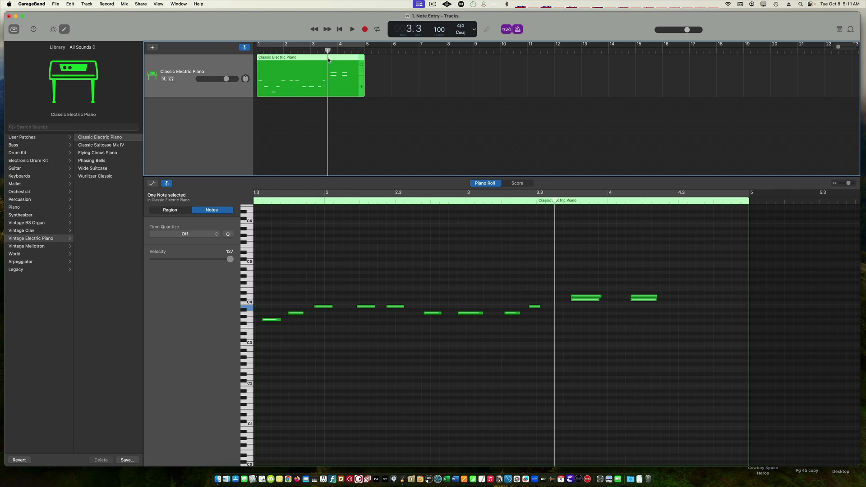
key(space)
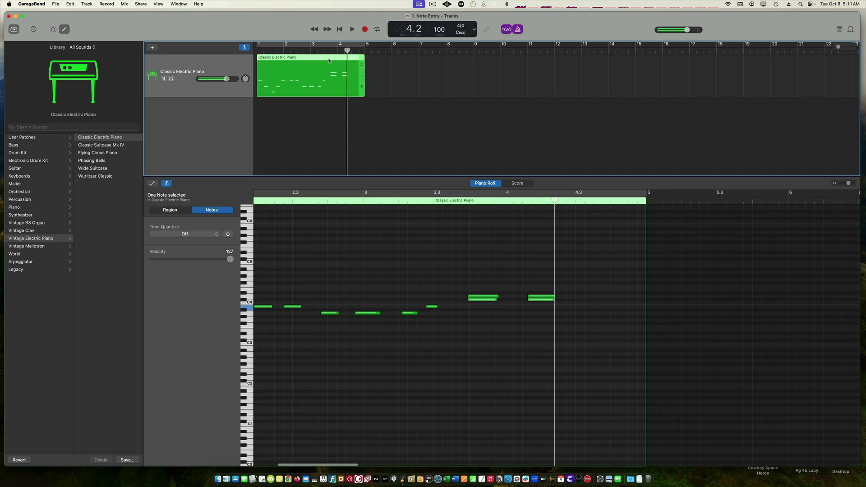
key(space)
key(Return)
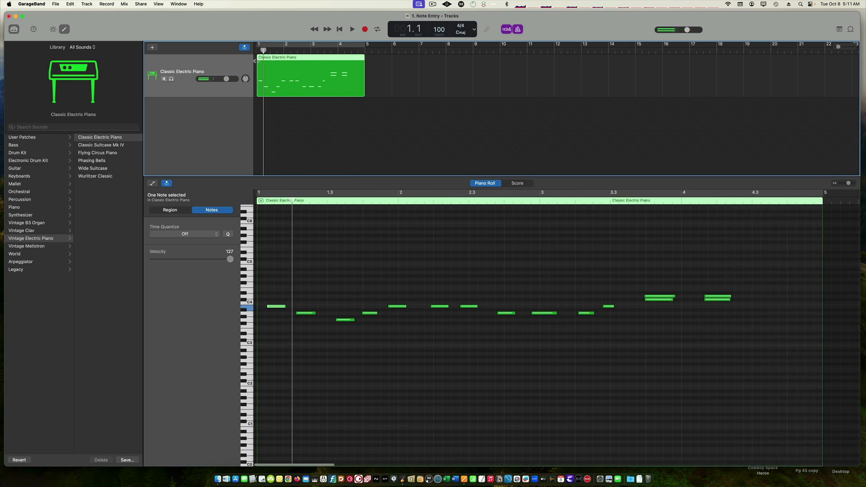
Set the project tempo to 120
double_click(440, 29)
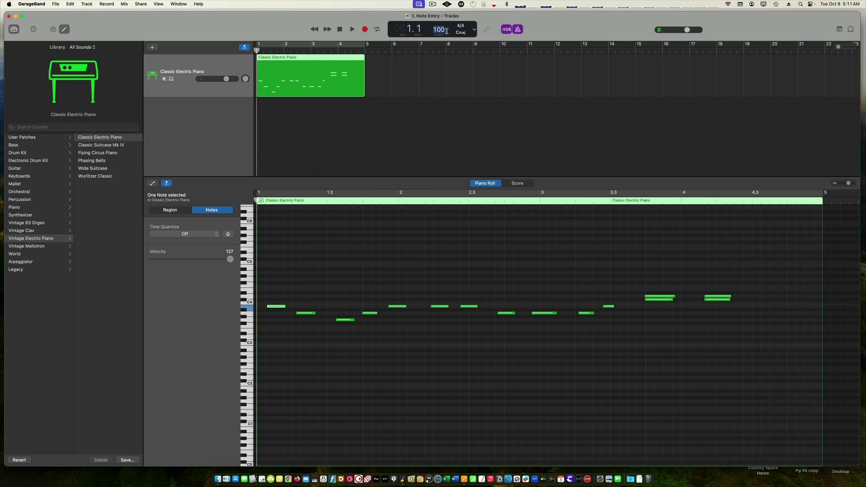
text(120)
key(Return)
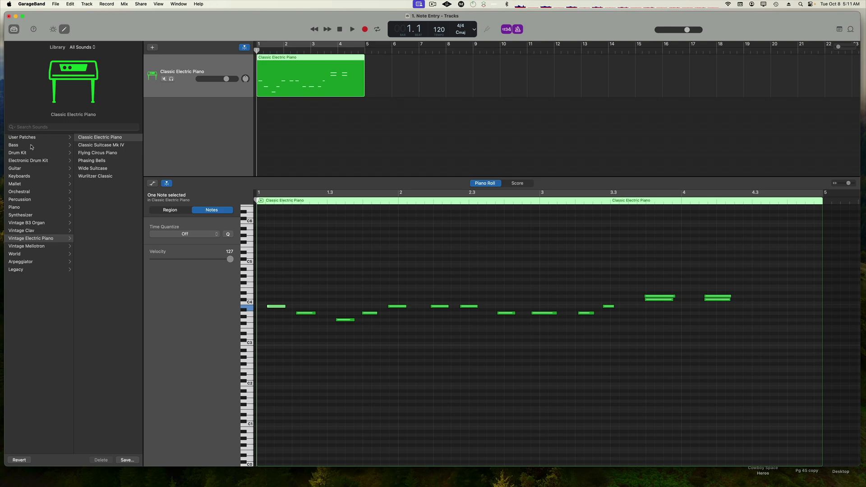
click(396, 141)
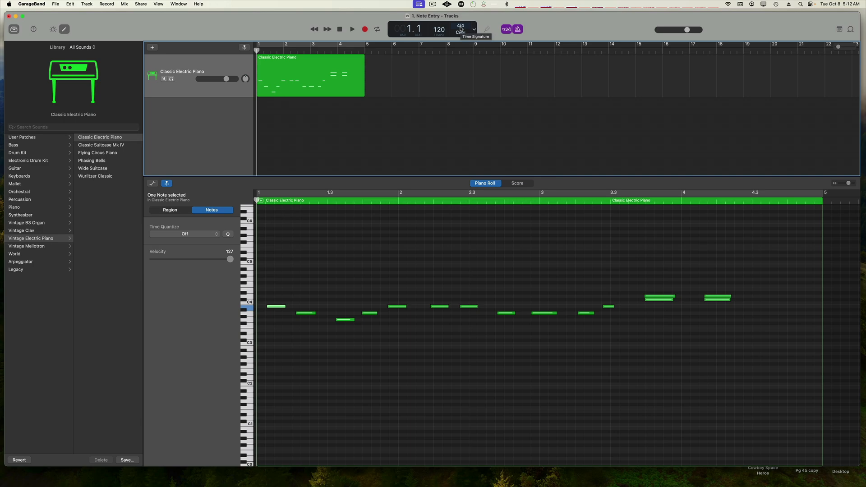
Open the time signature and display mode menus and close them without changing anything
click(461, 28)
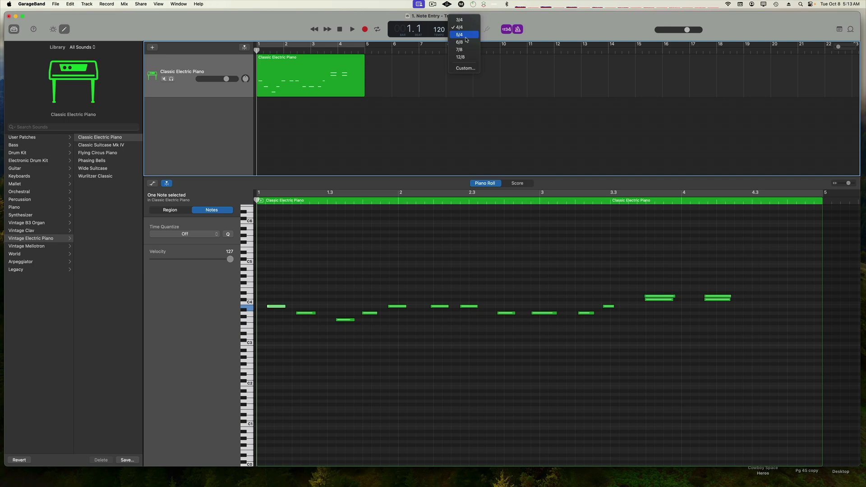
click(407, 129)
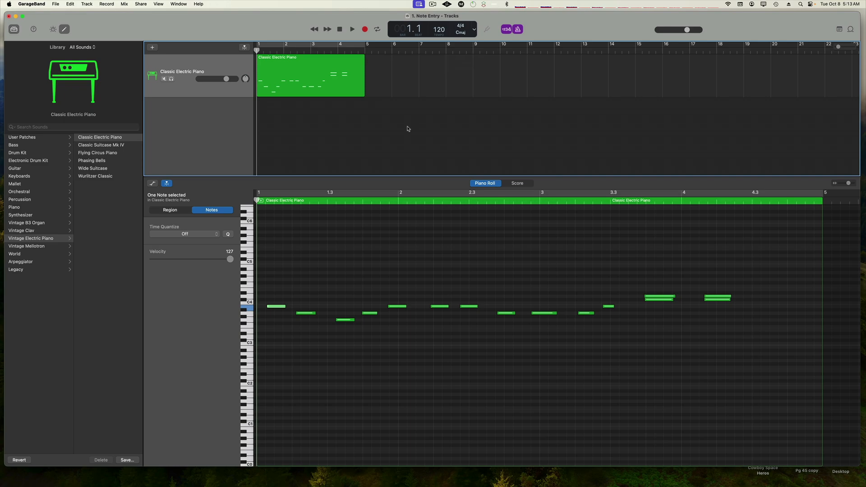
click(474, 31)
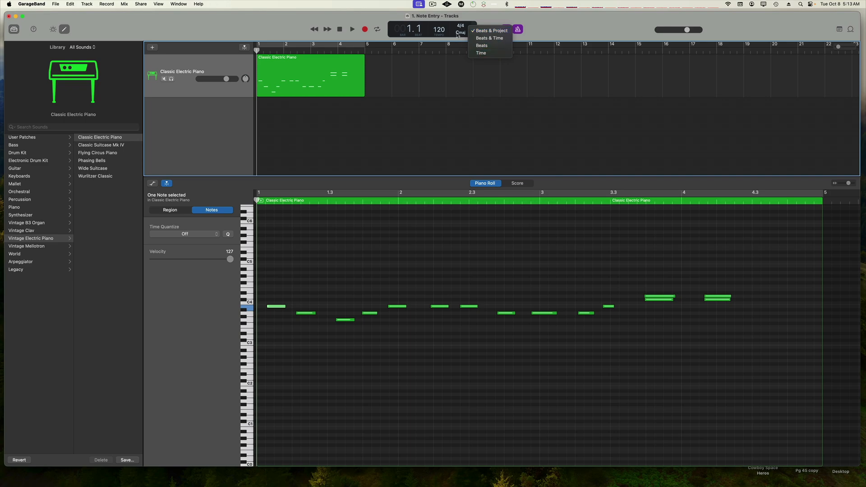
click(436, 124)
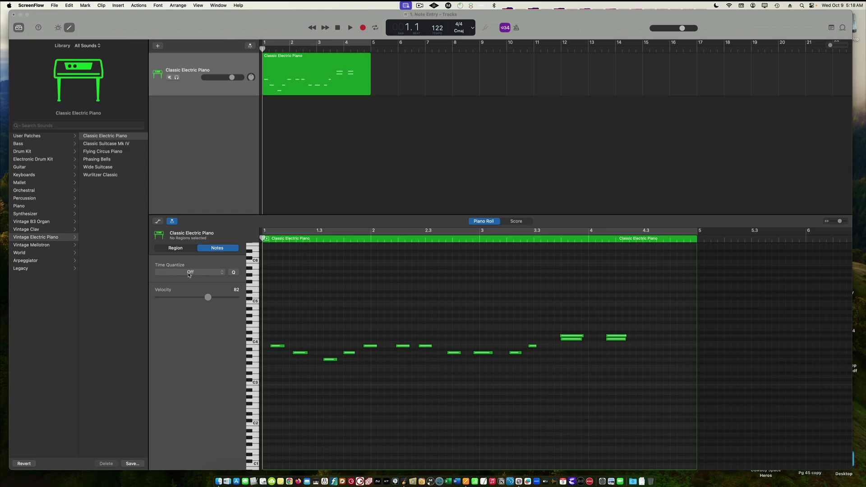
Try raising the first note of the melody to C4, then undo the move
click(278, 347)
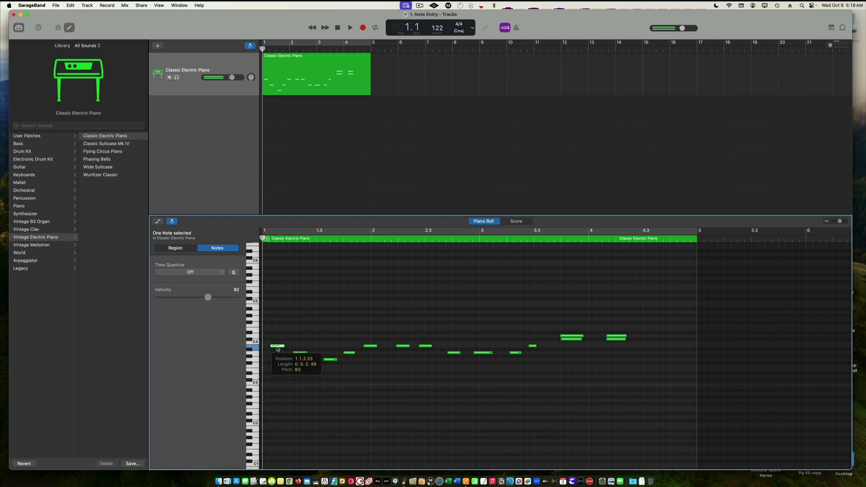
drag(277, 349, 278, 344)
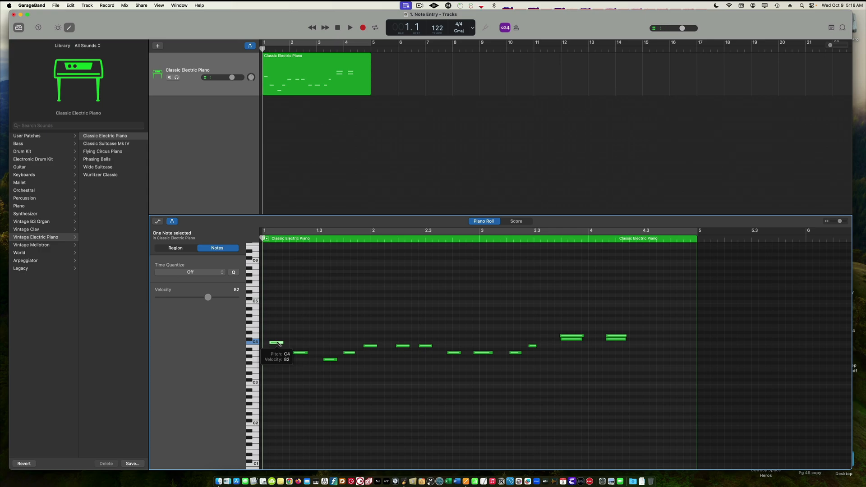
key(super+z)
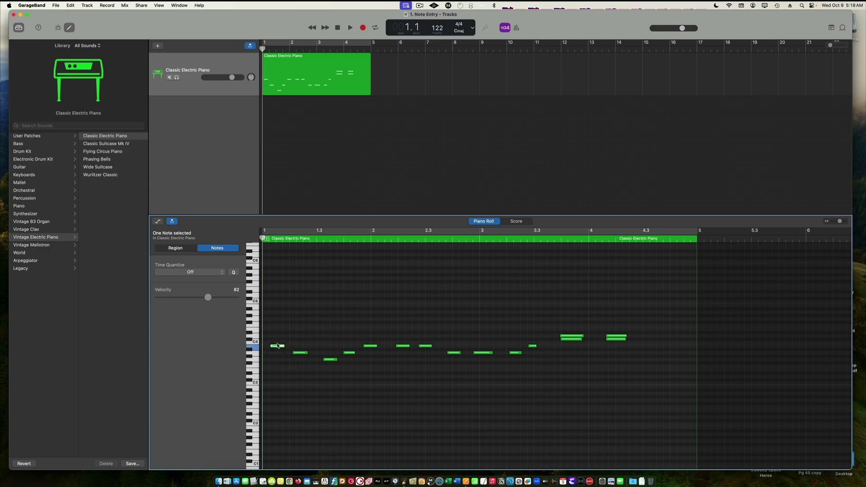
Set the first note's velocity to 1 and audition it
drag(367, 348, 366, 347)
click(367, 347)
scroll(430, 279, down, 2)
scroll(431, 277, up, 3)
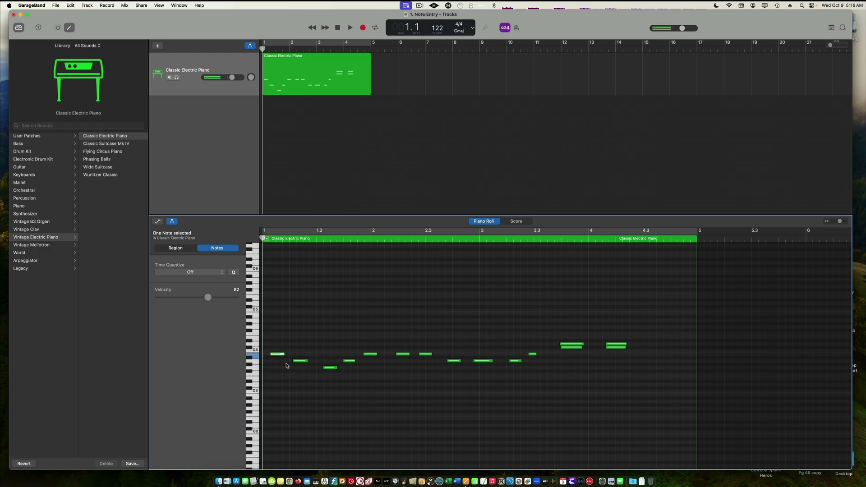
click(299, 362)
mouse_move(300, 361)
mouse_move(329, 369)
drag(208, 298, 145, 291)
click(280, 356)
click(280, 356)
Set the first note's velocity to 72 and audition it
click(303, 362)
click(274, 354)
drag(159, 297, 202, 297)
click(274, 355)
click(282, 356)
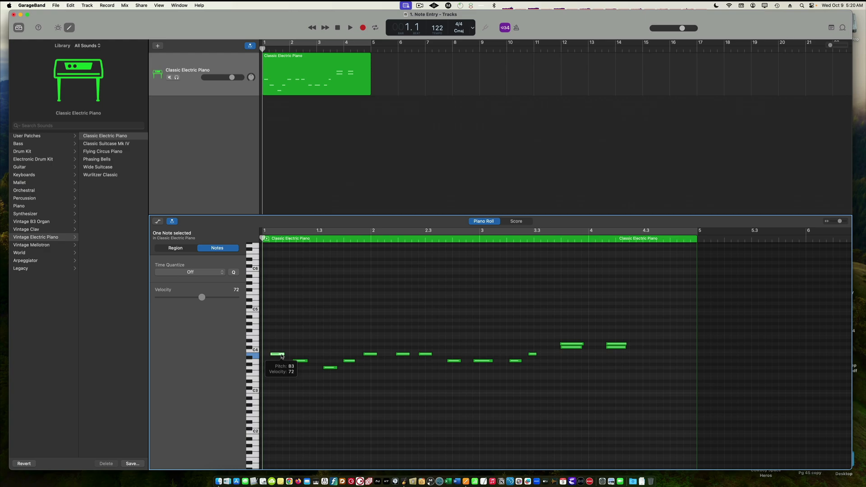
Deselect the notes, show the region settings, and play the melody before returning to the start
click(291, 346)
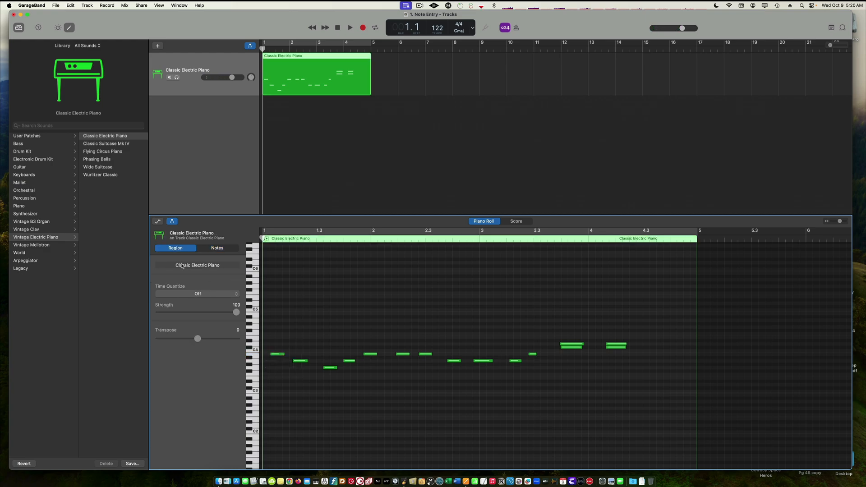
click(178, 248)
key(space)
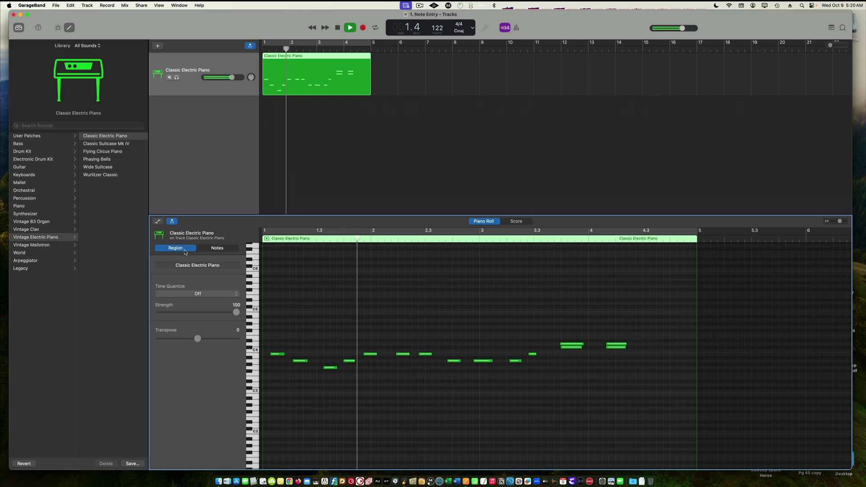
key(space)
key(Return)
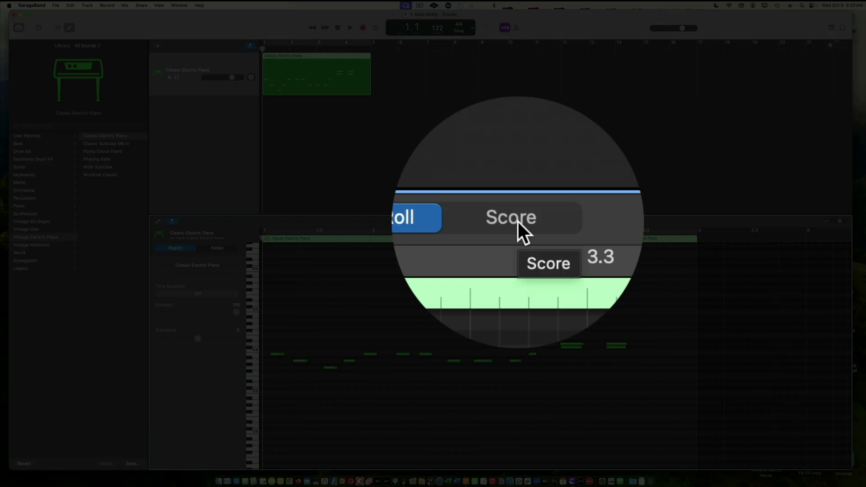
Switch the editor to Score view to see the notation, then back to Piano Roll
click(517, 221)
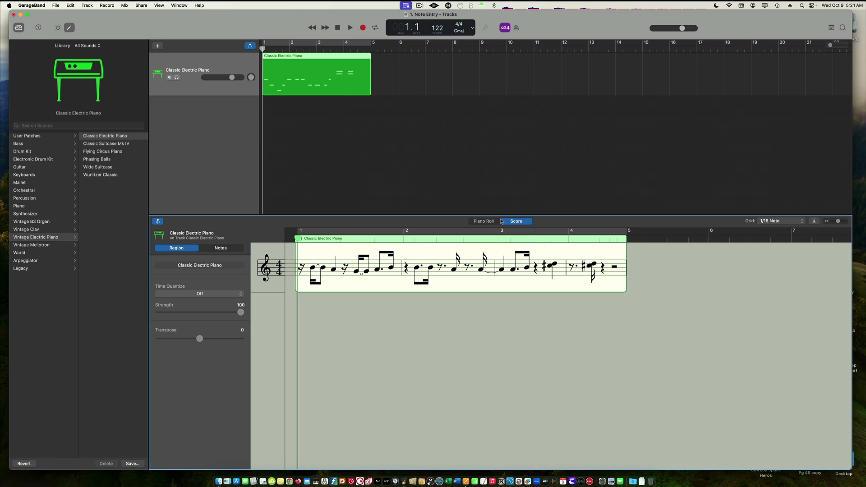
click(480, 221)
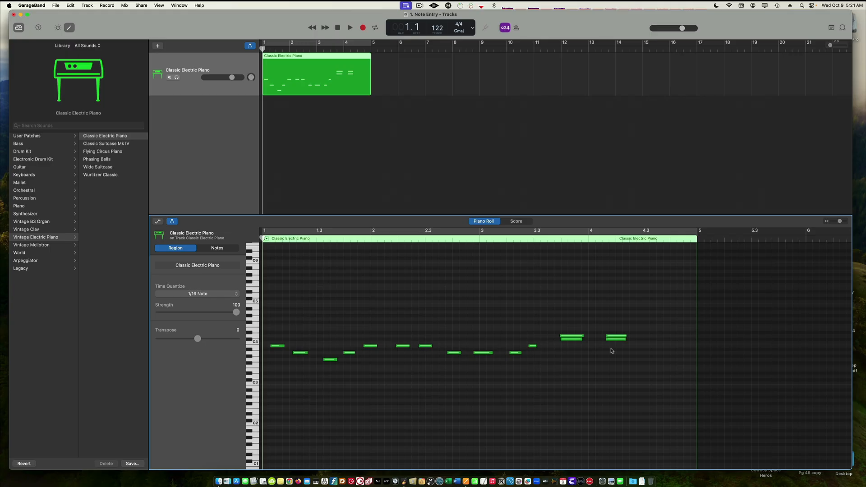
Quantize the region to 1/4 Note, then undo the quantize
click(176, 294)
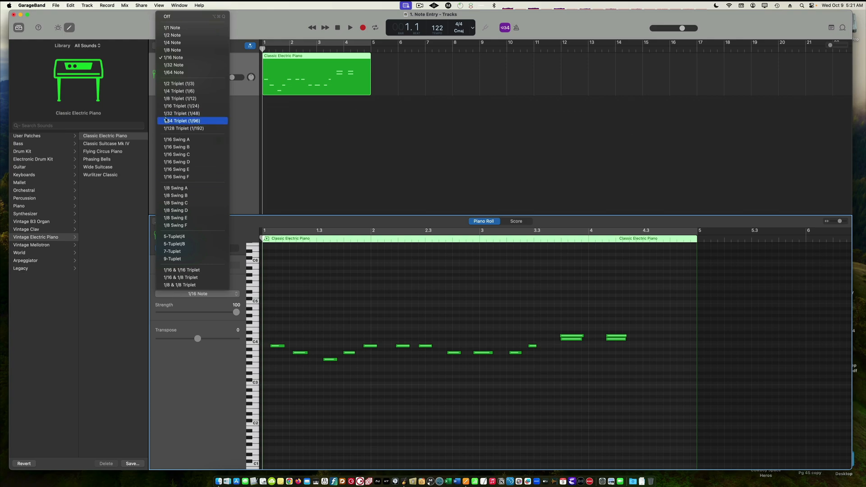
click(168, 42)
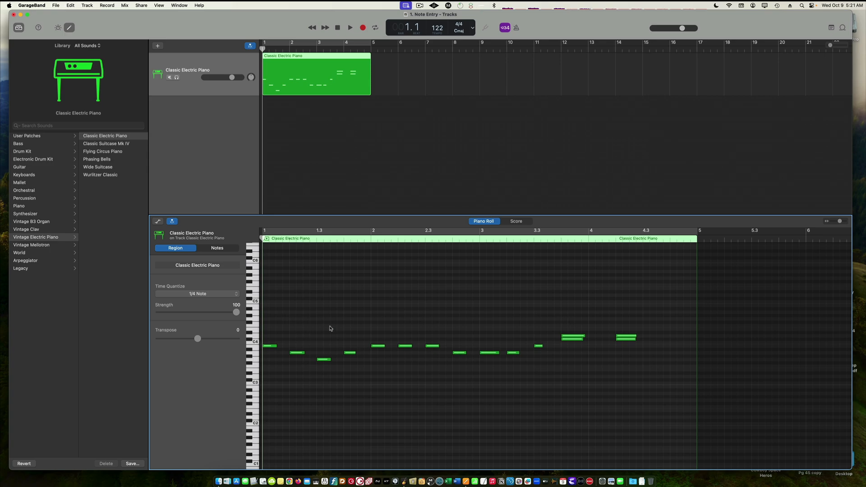
key(super+z)
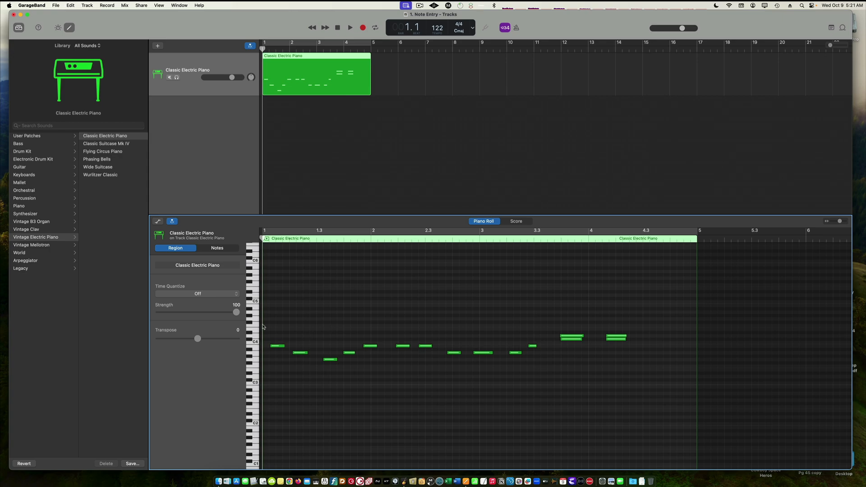
Set the region's Time Quantize to 1/4 Note and play it back
click(219, 298)
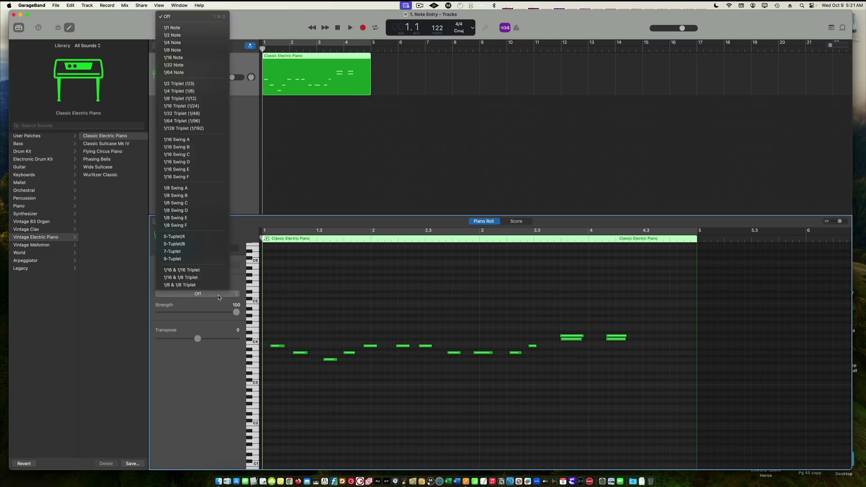
click(197, 42)
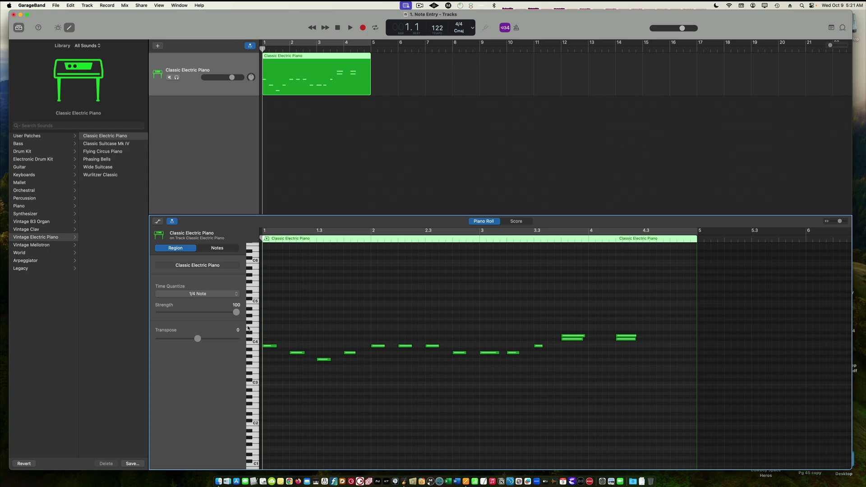
key(space)
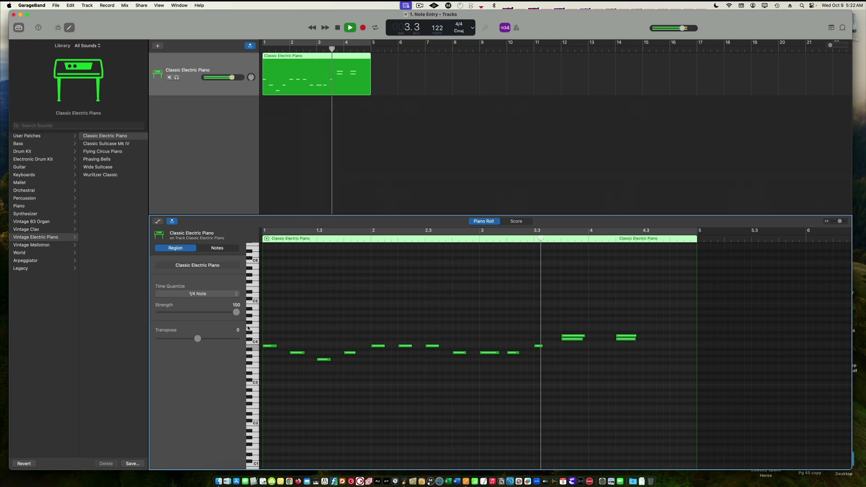
key(space)
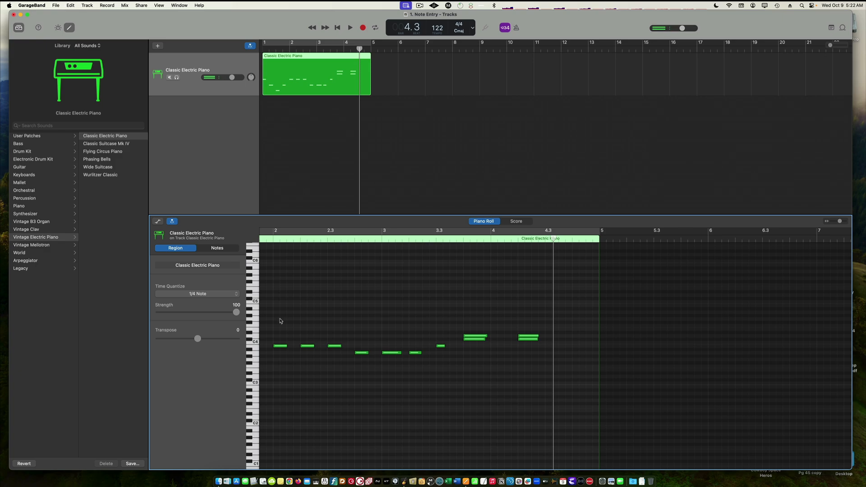
Review the quantized melody in Score view and play it again from the start in the Piano Roll
scroll(280, 323, left, 5)
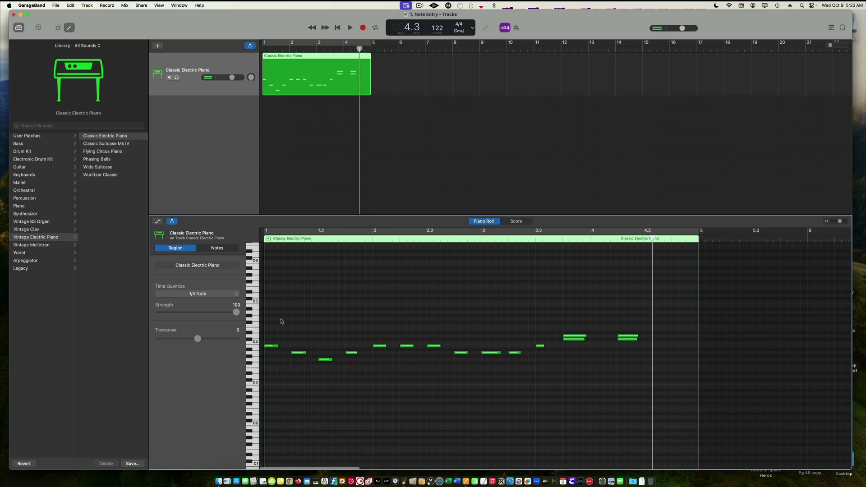
click(514, 221)
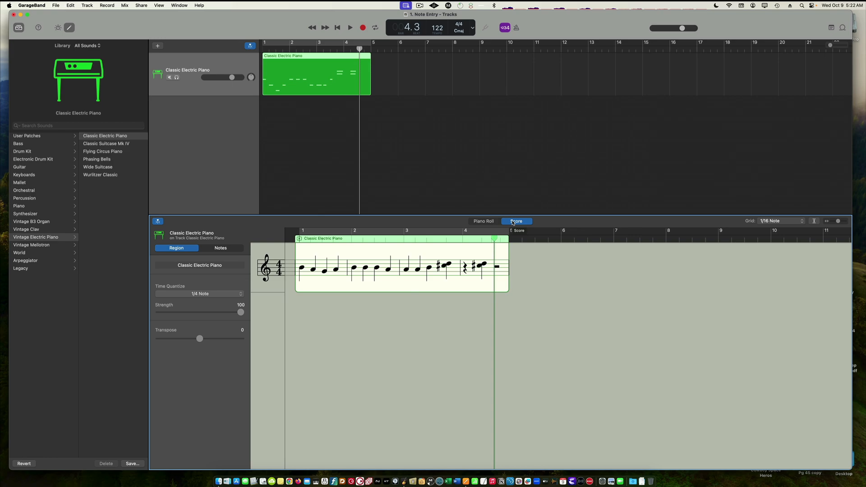
click(482, 221)
scroll(456, 284, down, 2)
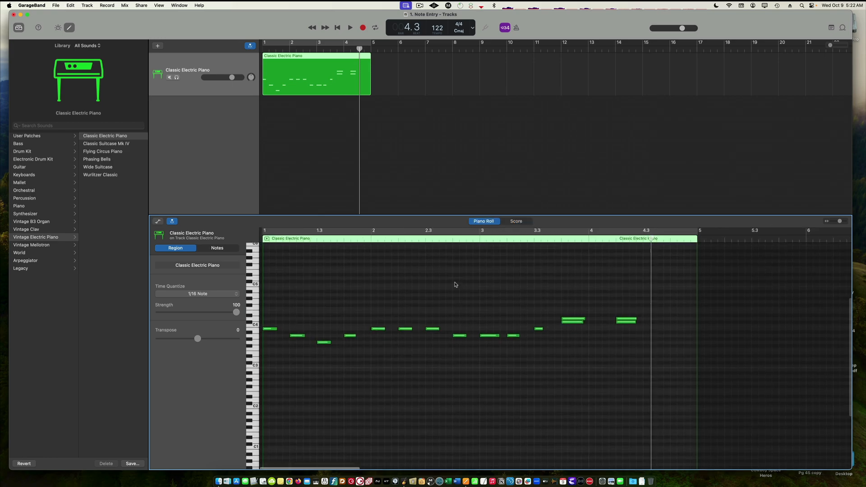
key(space)
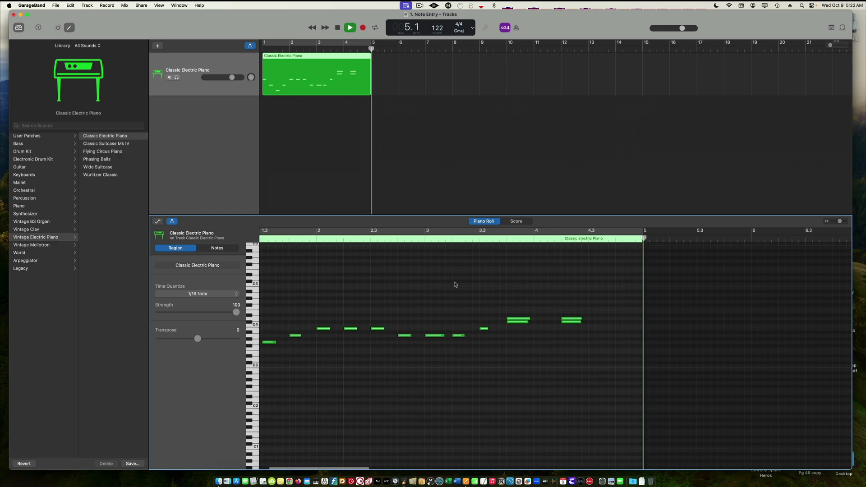
key(space)
key(Return)
key(space)
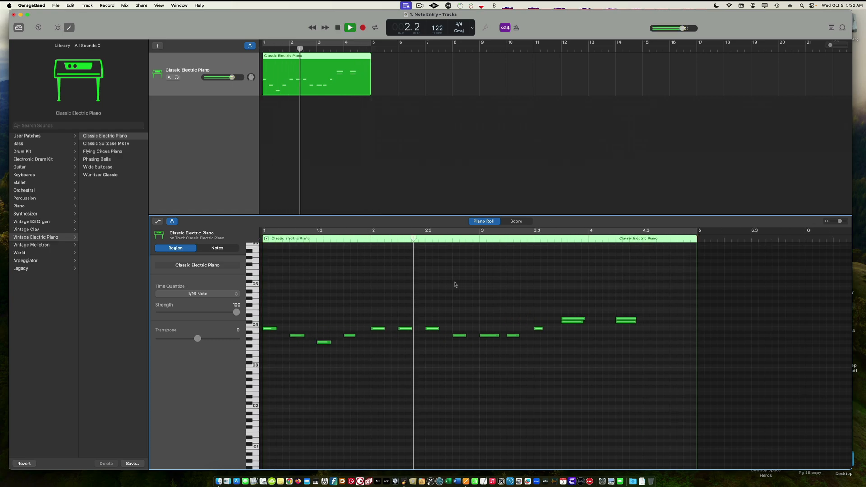
key(space)
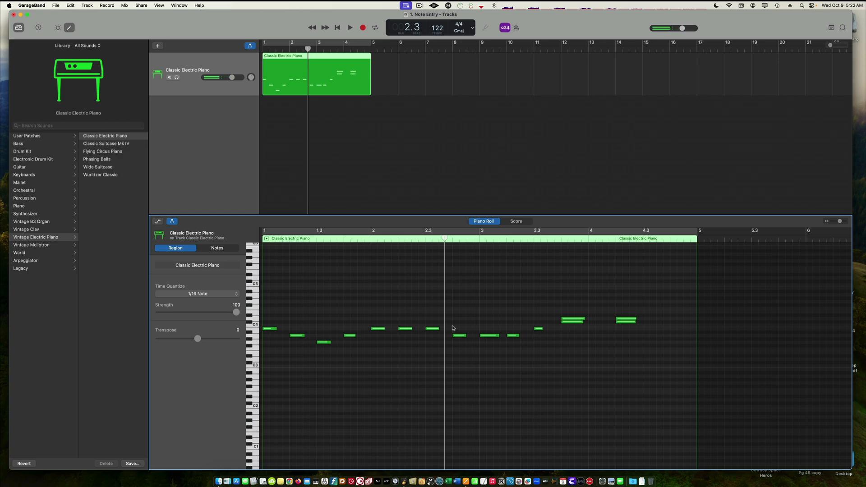
Select the last six notes, shift them one beat later, and play from the start
drag(455, 283, 649, 373)
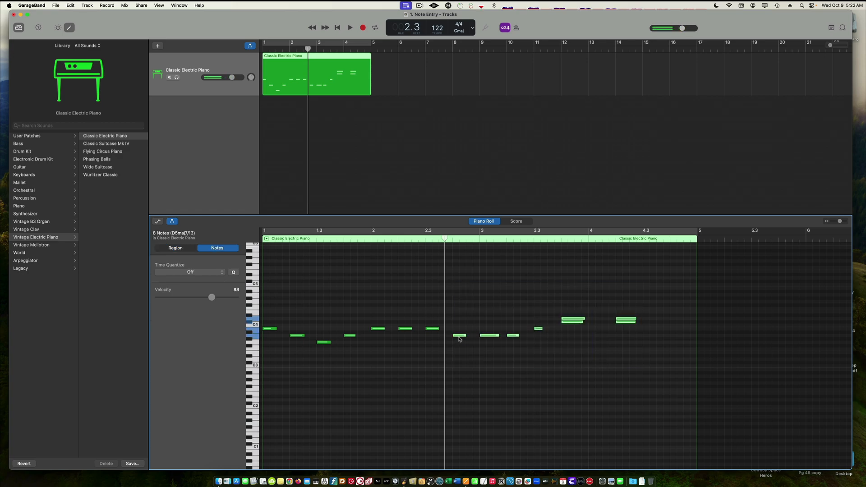
drag(461, 339, 488, 339)
key(Return)
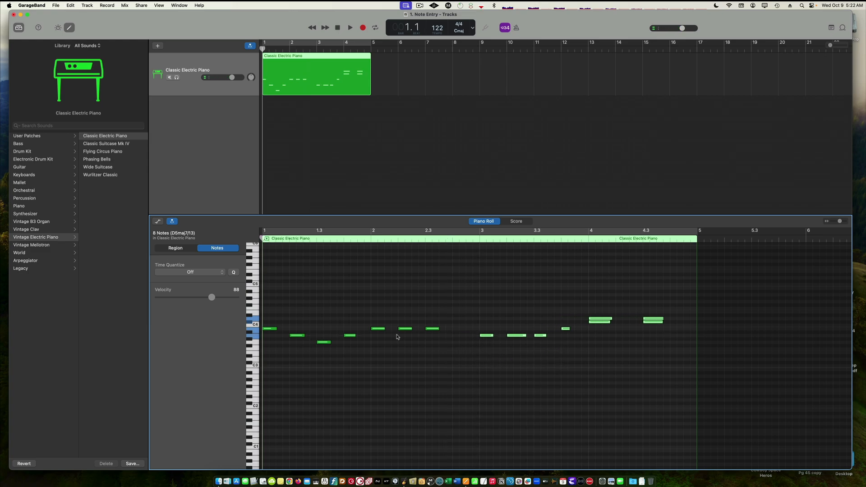
key(space)
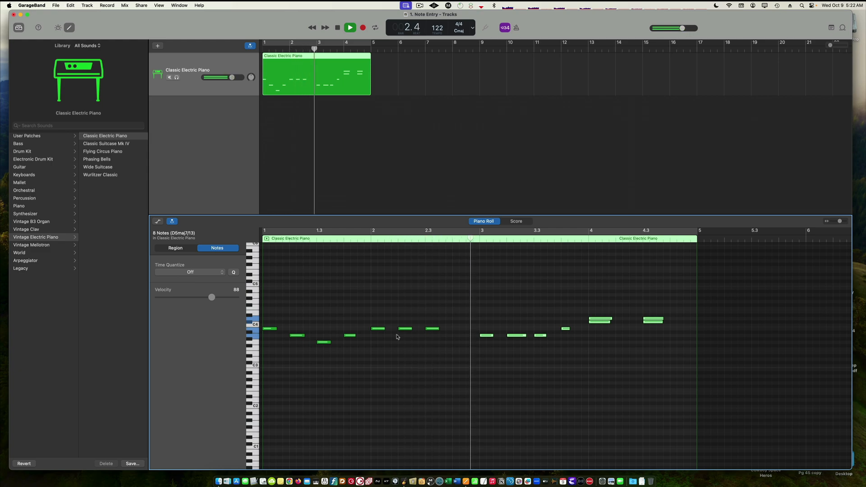
key(space)
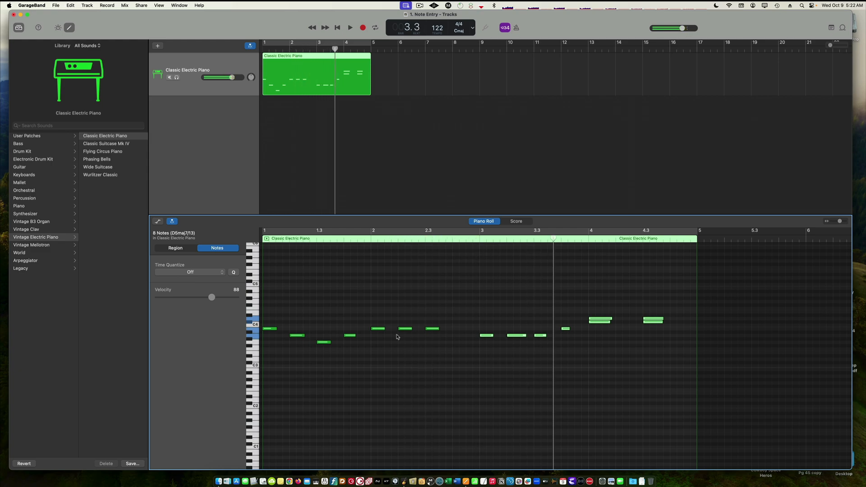
Select the last five notes and shift them another beat later, then play them back
drag(565, 302, 658, 348)
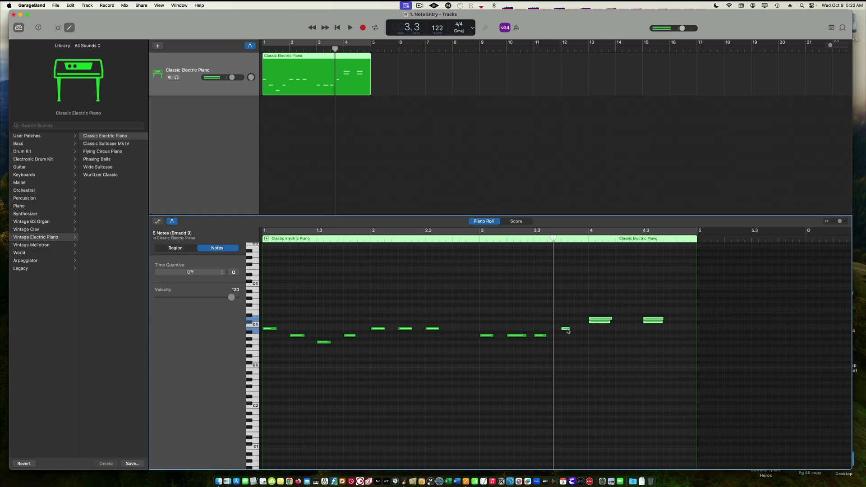
drag(567, 332, 594, 332)
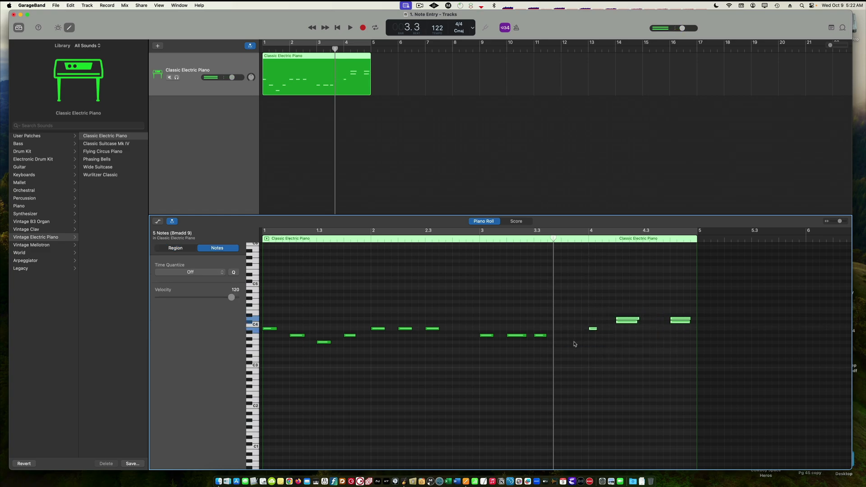
key(space)
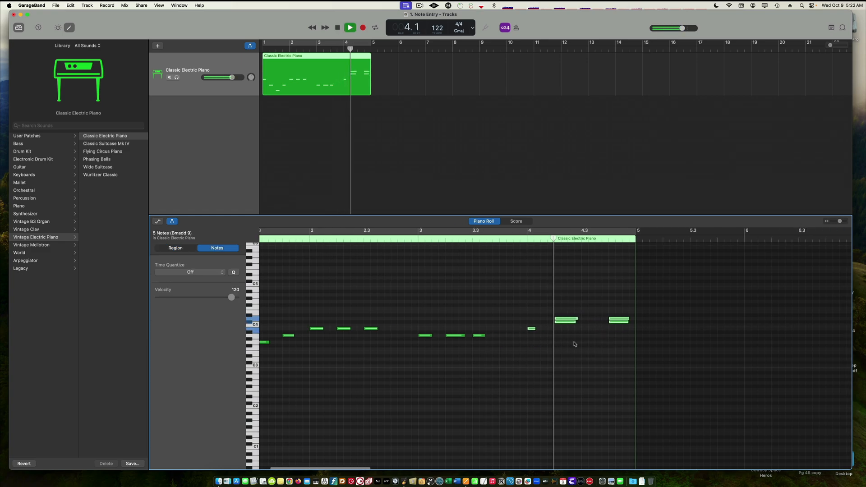
key(space)
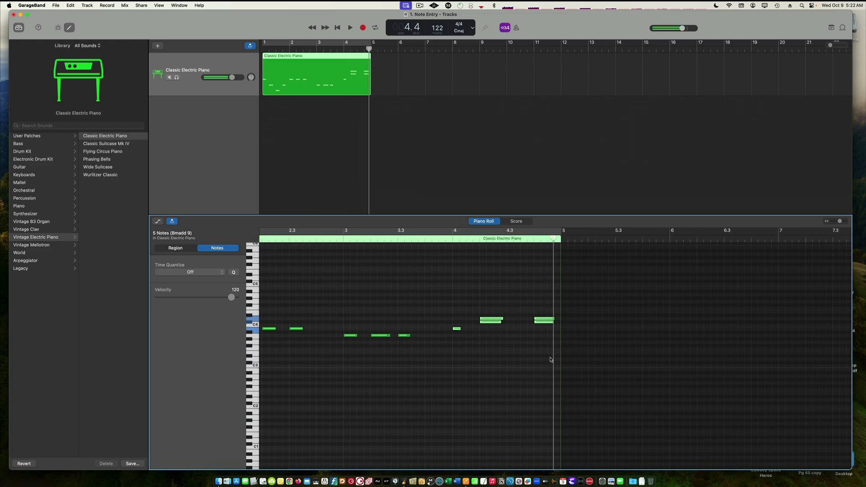
Move the final chord one beat earlier
drag(542, 320, 512, 320)
key(super+z)
click(555, 315)
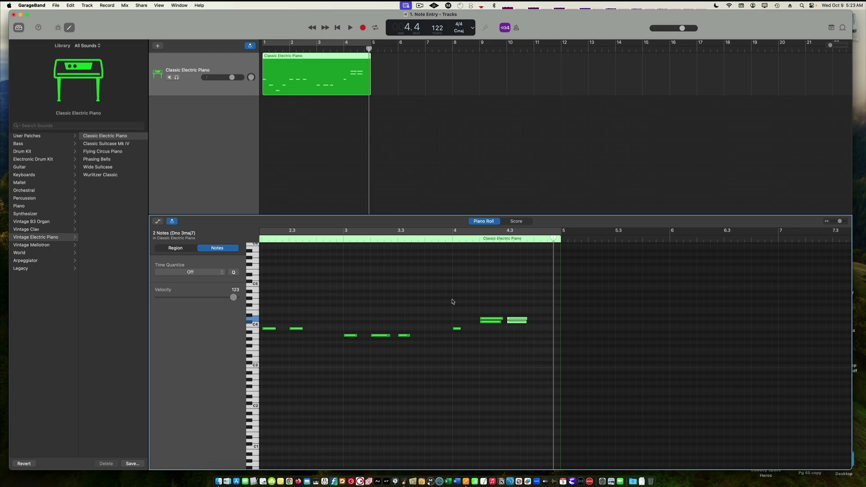
Deselect the notes and play the melody from the start
click(421, 271)
key(Return)
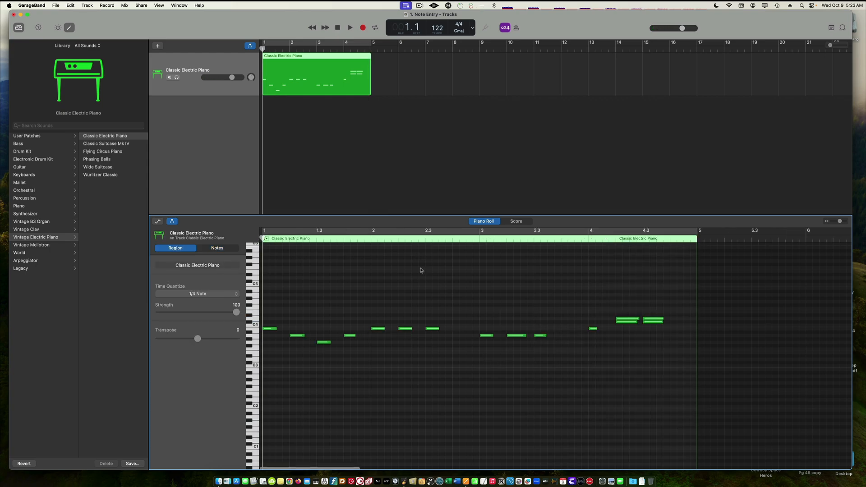
key(space)
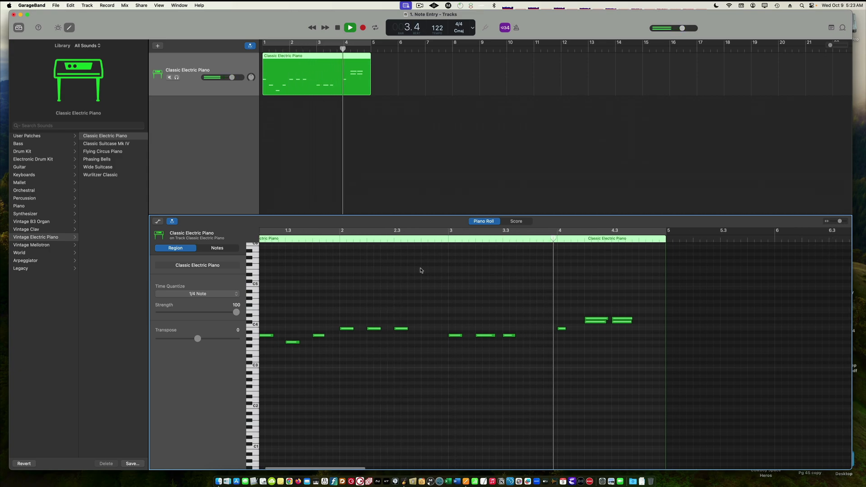
Delete the lower note of each of the two final chords and play the melody from the start
key(space)
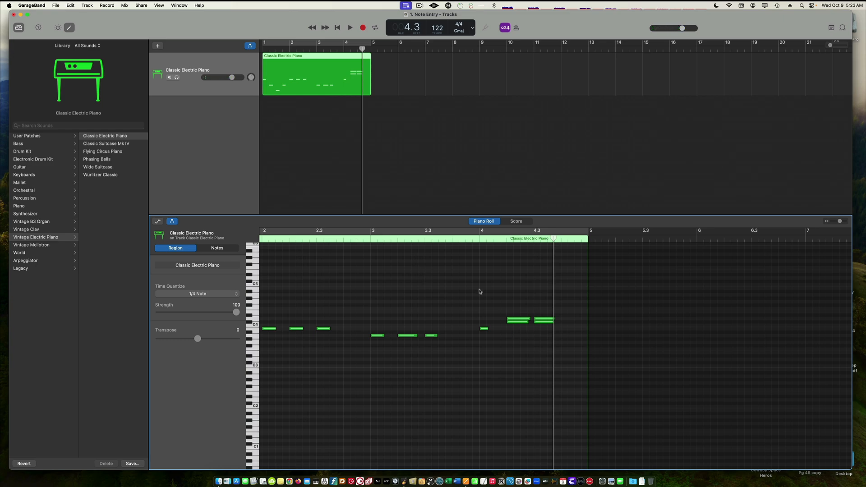
click(518, 323)
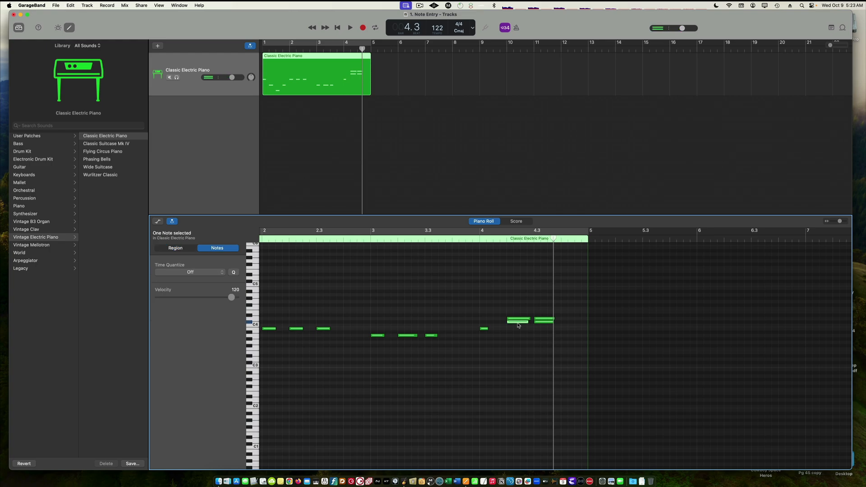
key(Delete)
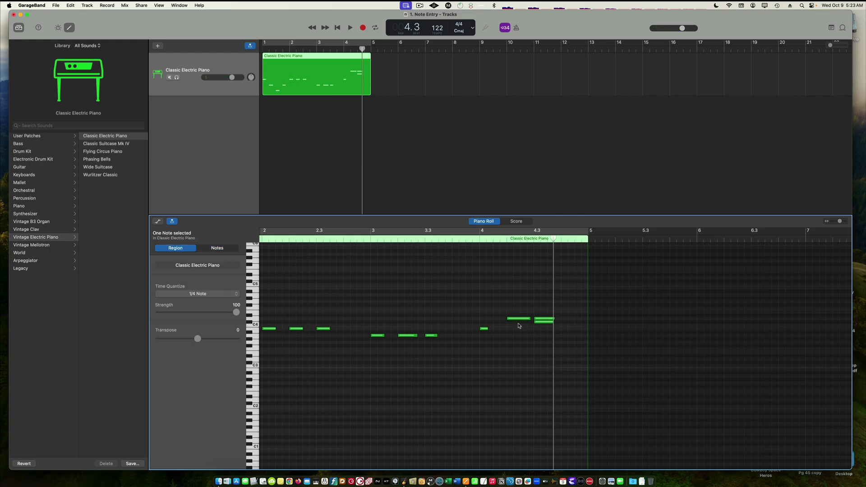
click(541, 322)
key(Delete)
key(Return)
key(space)
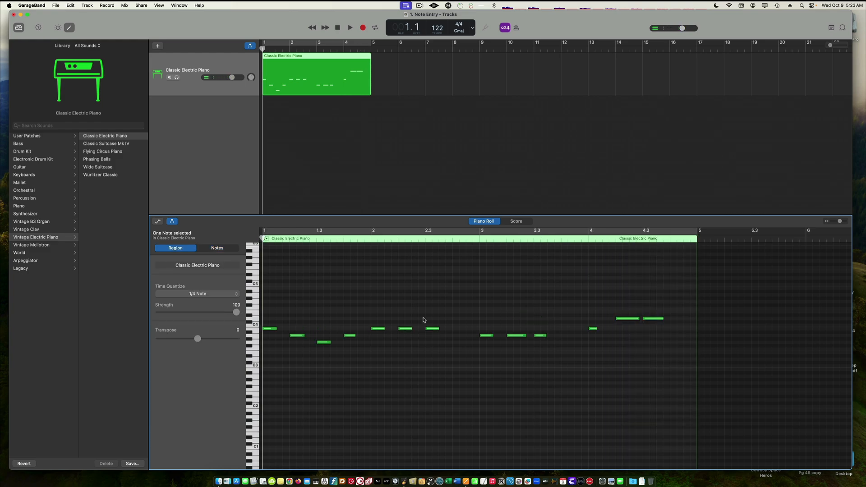
Turn on the metronome and play the melody from the start
key(space)
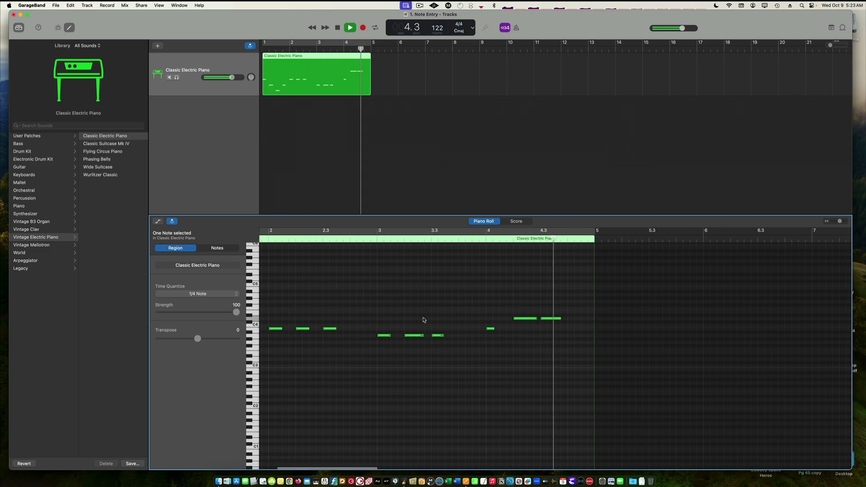
key(space)
key(Return)
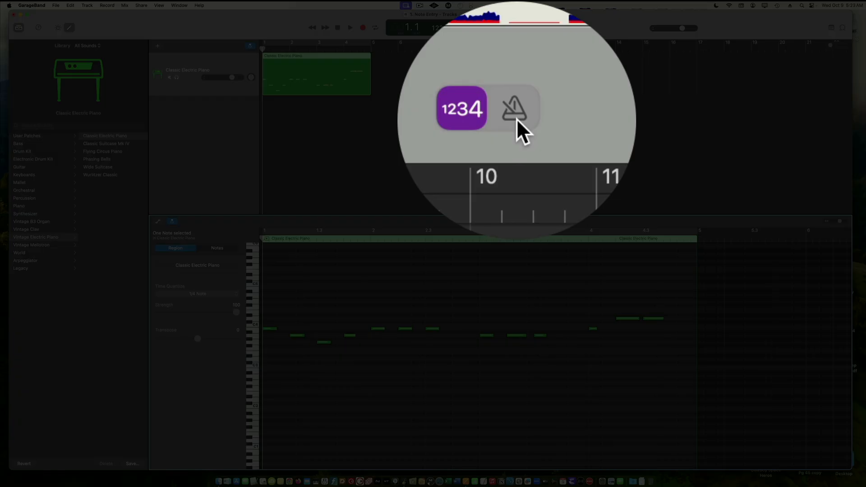
click(518, 28)
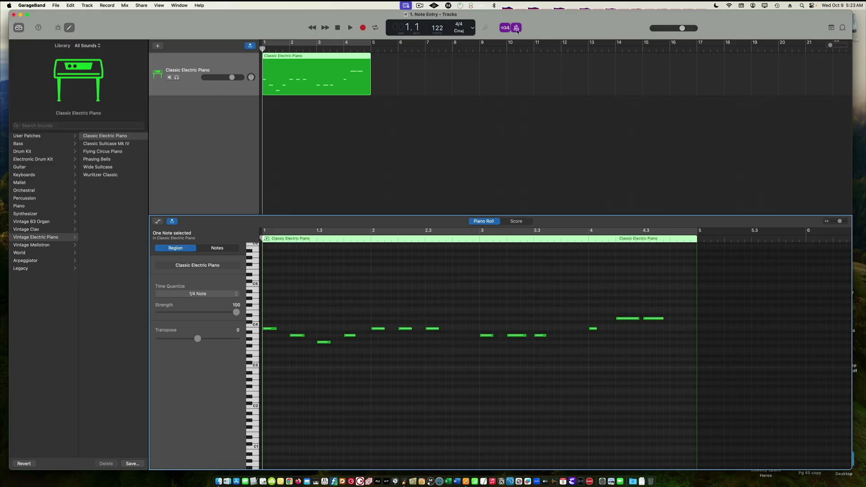
key(space)
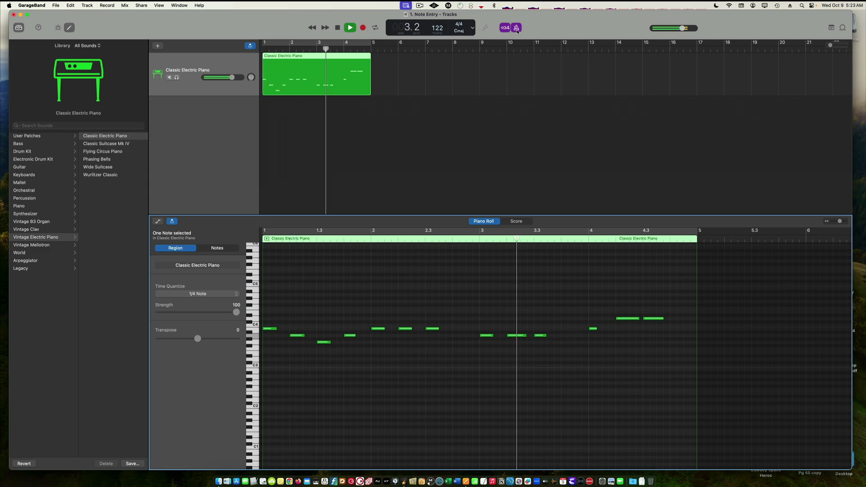
key(space)
key(Return)
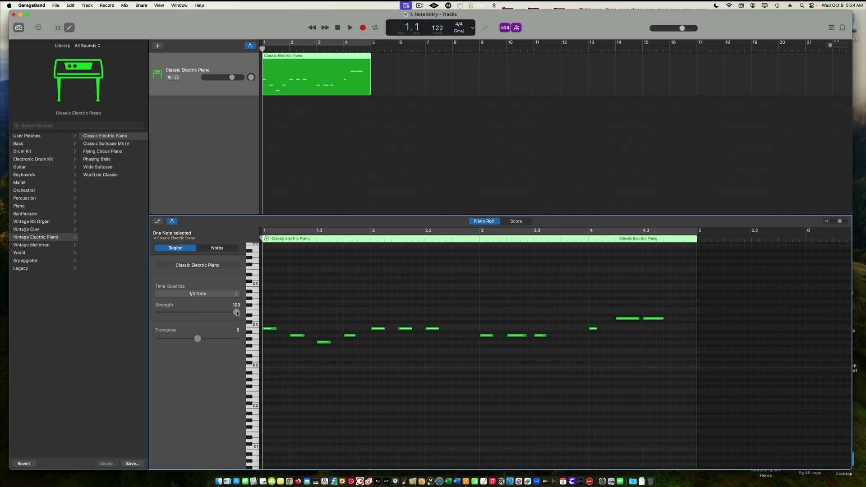
Set the region's quantize strength to 0 and play the melody from the start
drag(238, 313, 244, 312)
drag(236, 312, 276, 318)
key(space)
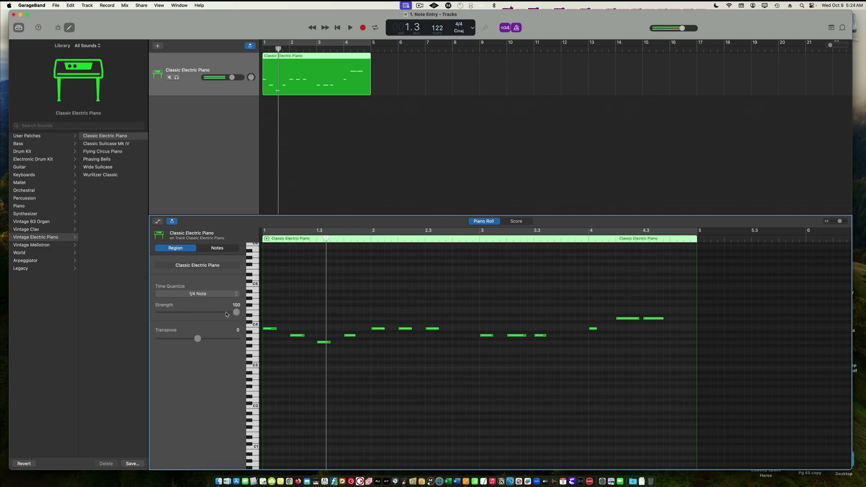
key(Return)
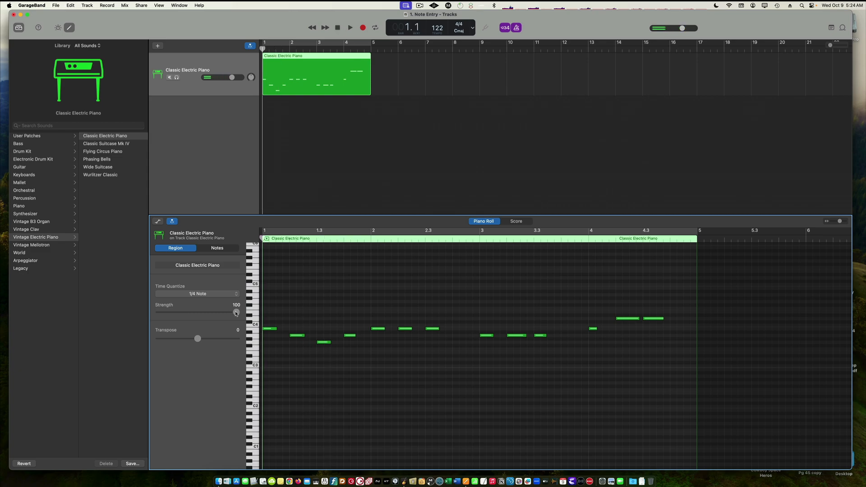
drag(236, 314, 162, 333)
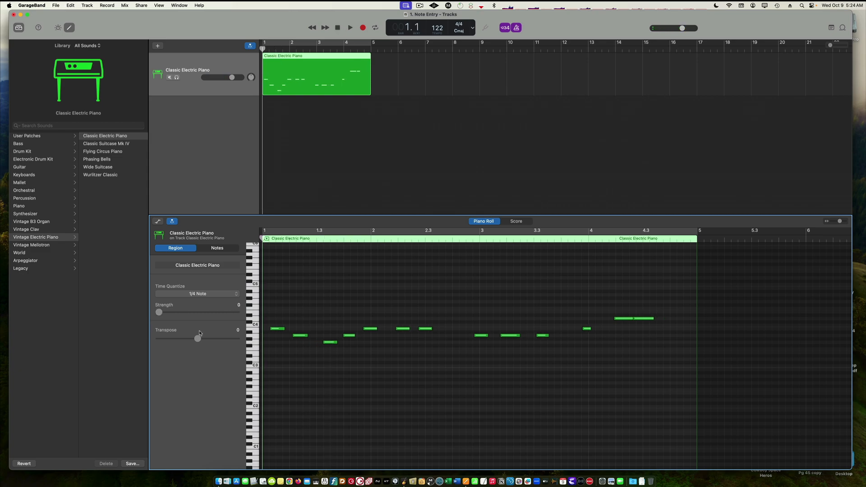
key(space)
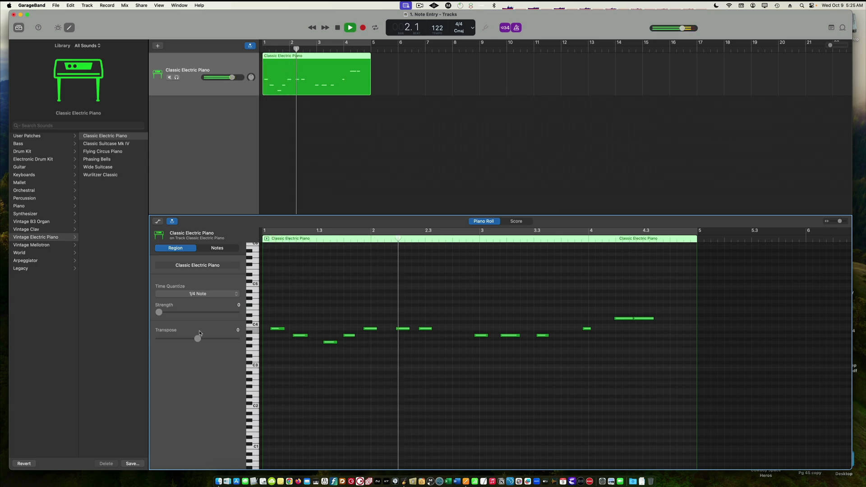
key(space)
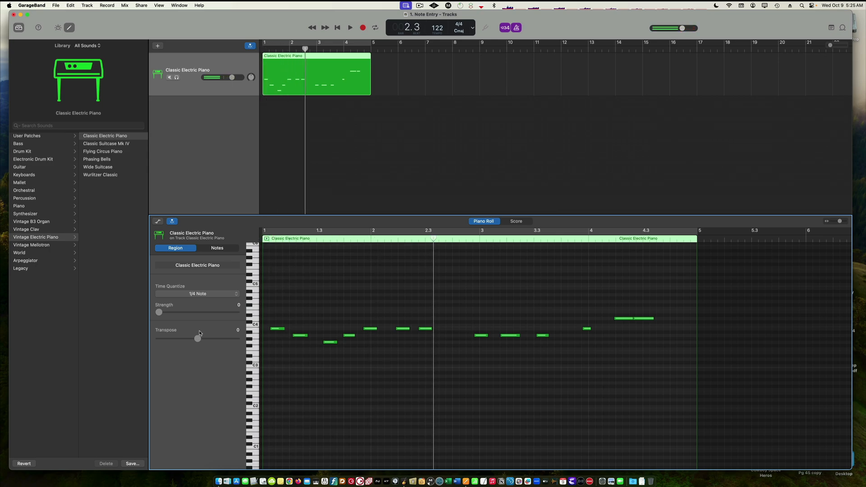
key(Return)
Set the region's quantize strength to 67 and play the melody back
drag(160, 313, 216, 320)
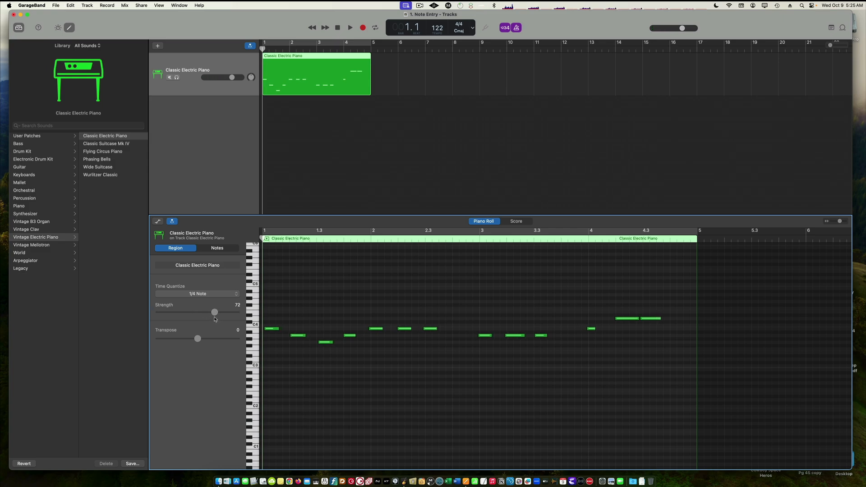
key(space)
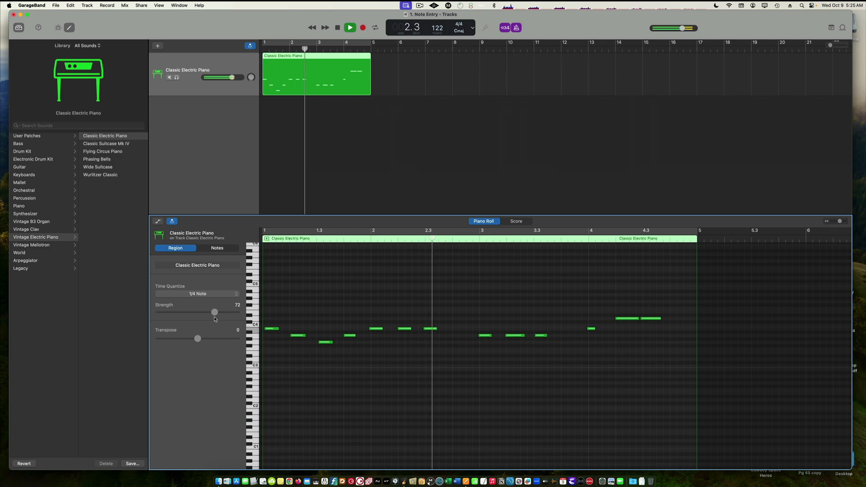
key(space)
drag(215, 313, 210, 313)
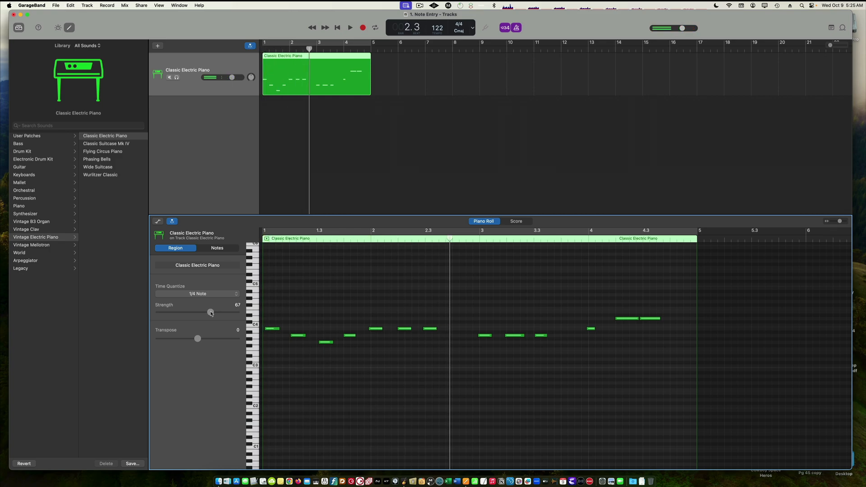
key(space)
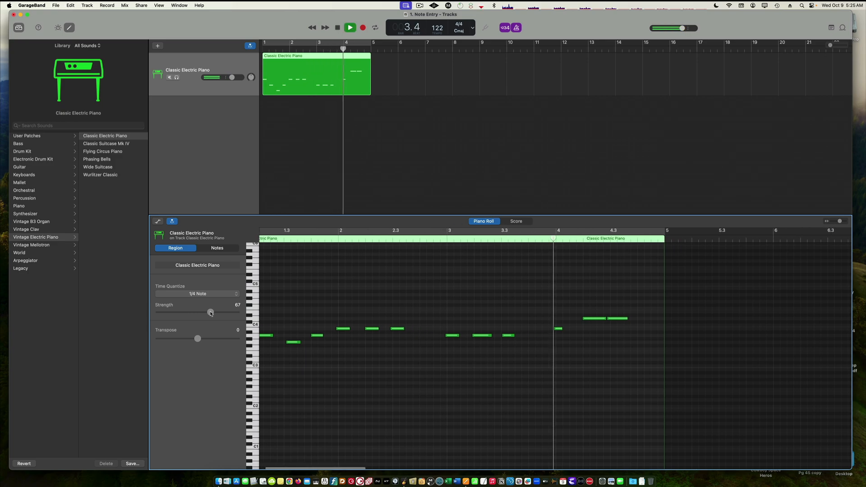
key(space)
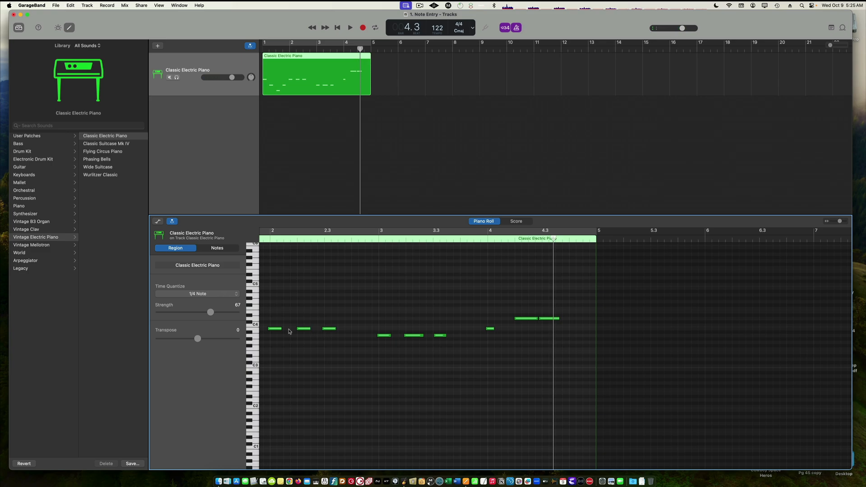
Lengthen the note near beat 2.3 and play the melody from the start
drag(336, 329, 345, 331)
key(space)
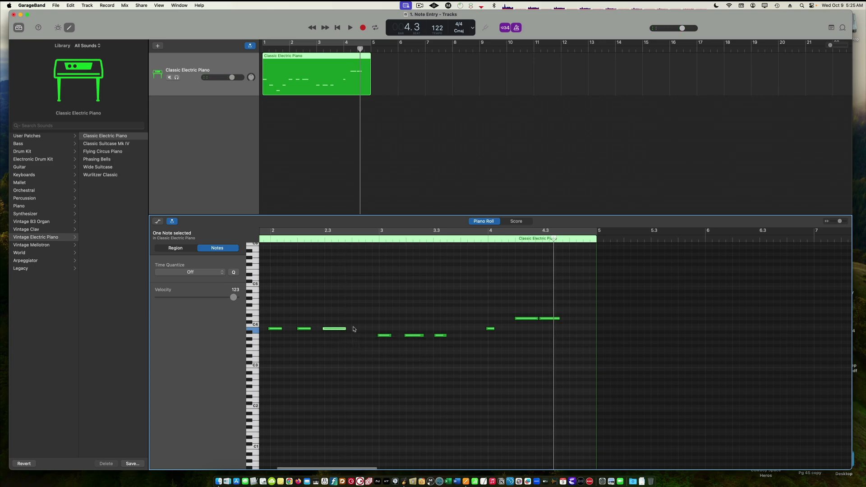
key(space)
key(Return)
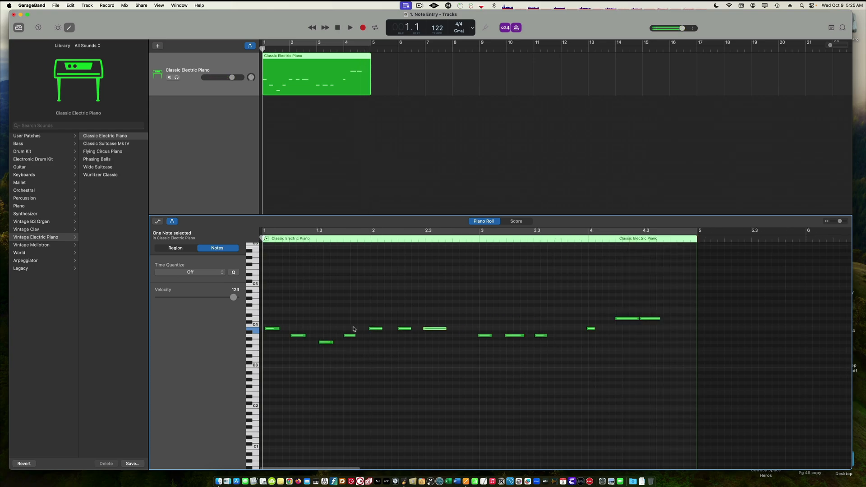
key(space)
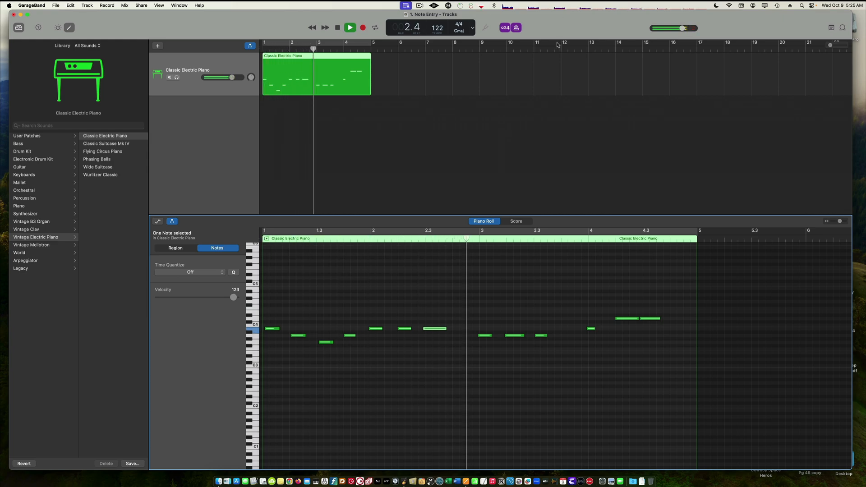
key(space)
Lengthen the last note of bar 3, then deselect it and return to the start
click(544, 336)
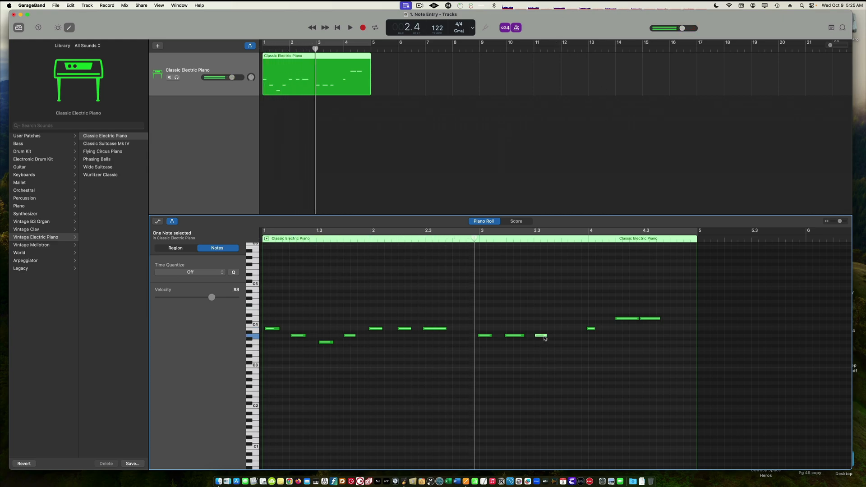
drag(546, 336, 561, 337)
click(513, 301)
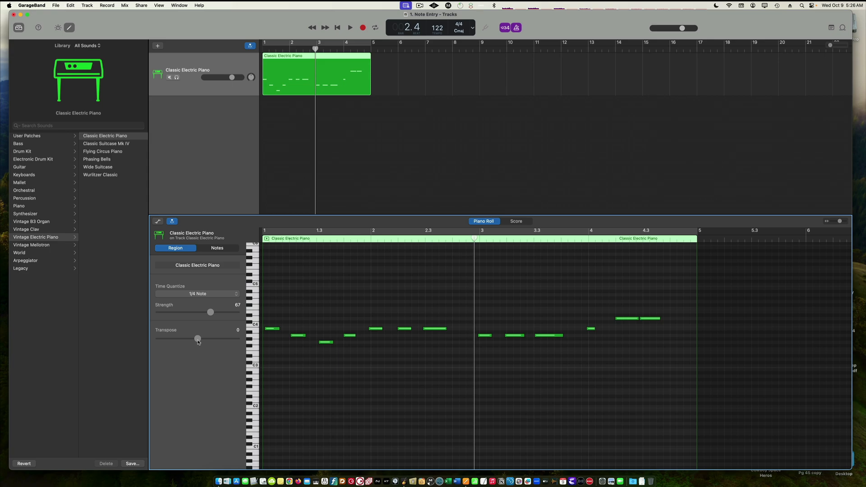
key(Return)
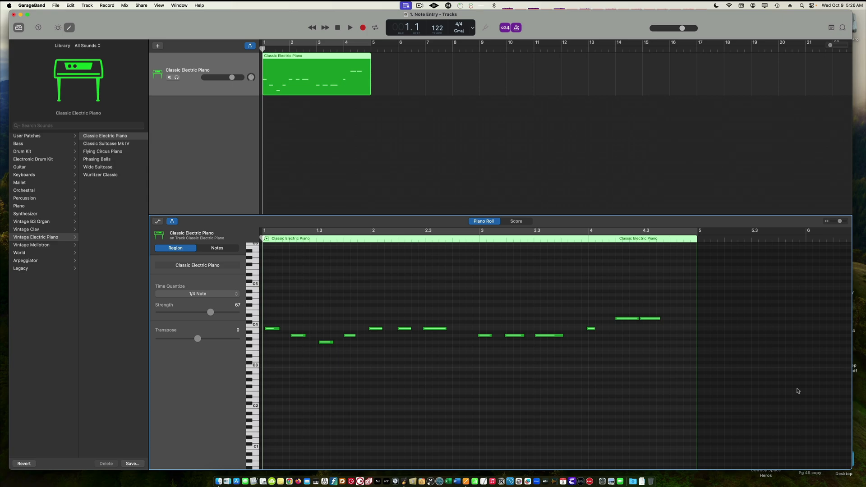
Transpose the region down 12 semitones and play the melody
drag(200, 342, 196, 340)
drag(196, 341, 178, 339)
key(space)
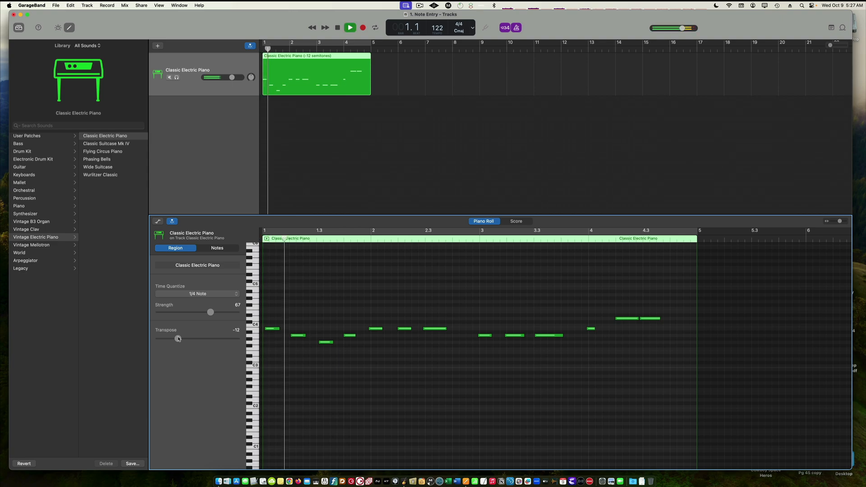
key(space)
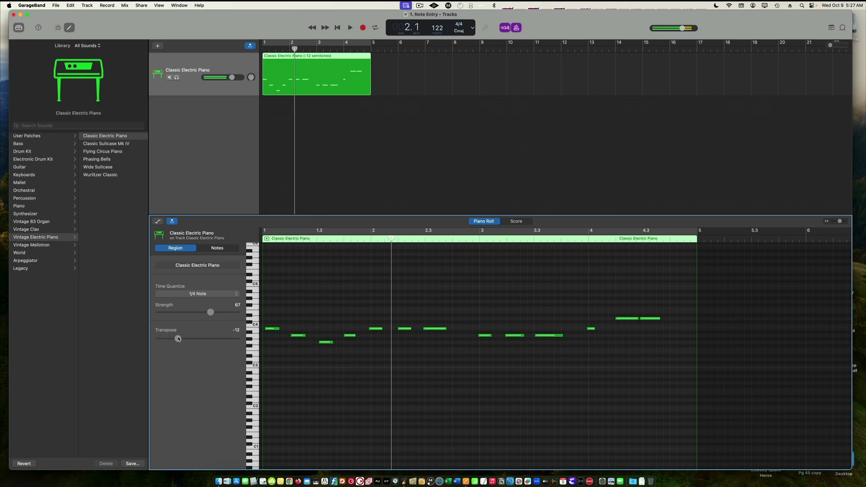
key(Return)
Reset the region's transpose to 0 and play the melody
drag(178, 338, 200, 343)
key(space)
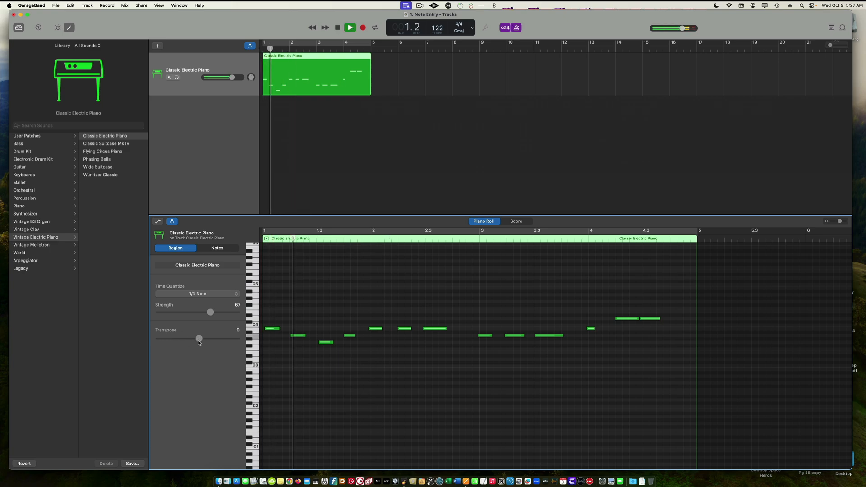
key(space)
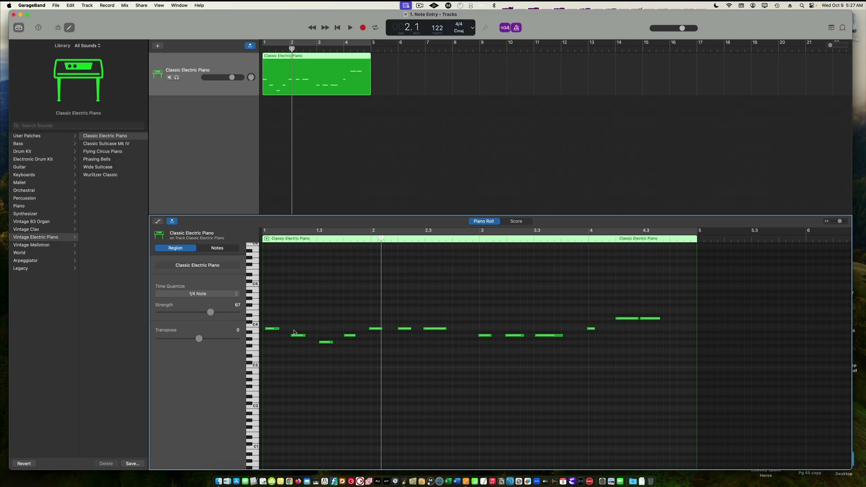
Transpose the region down 12 semitones again, play it, and reset the transpose to 0
mouse_move(277, 332)
drag(197, 339, 179, 344)
key(space)
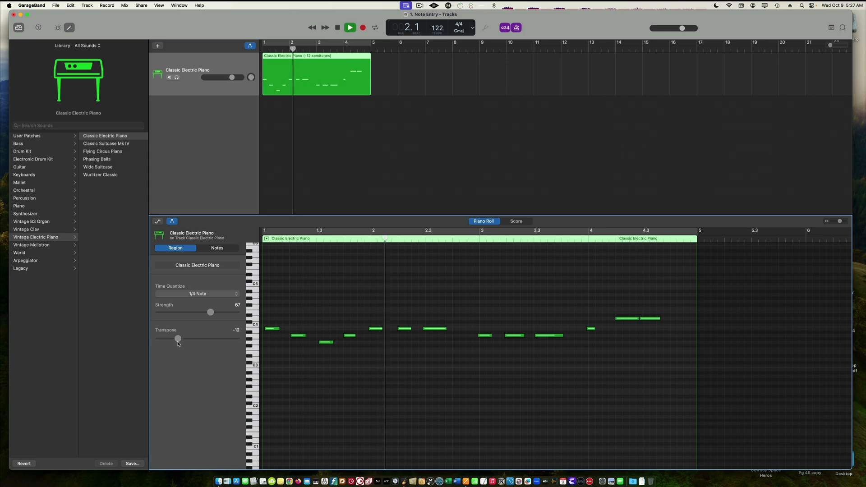
key(space)
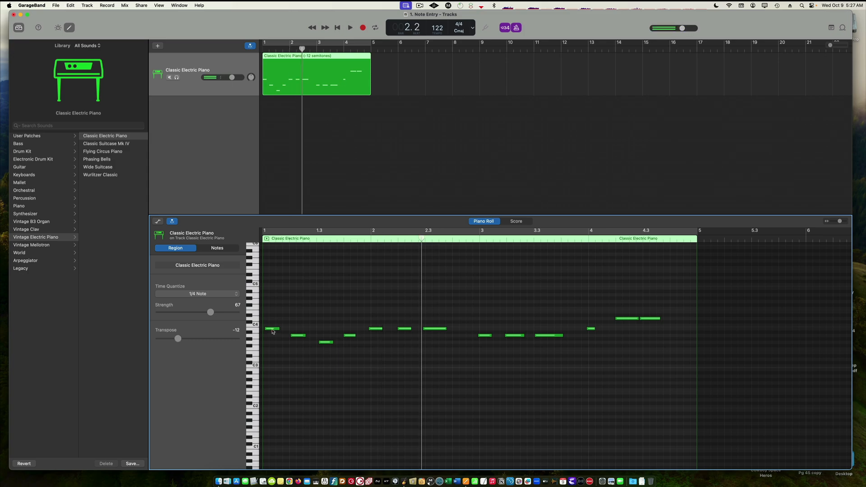
mouse_move(274, 331)
drag(177, 340, 198, 339)
Select all notes and quantize them to 1/4 Note
key(super+a)
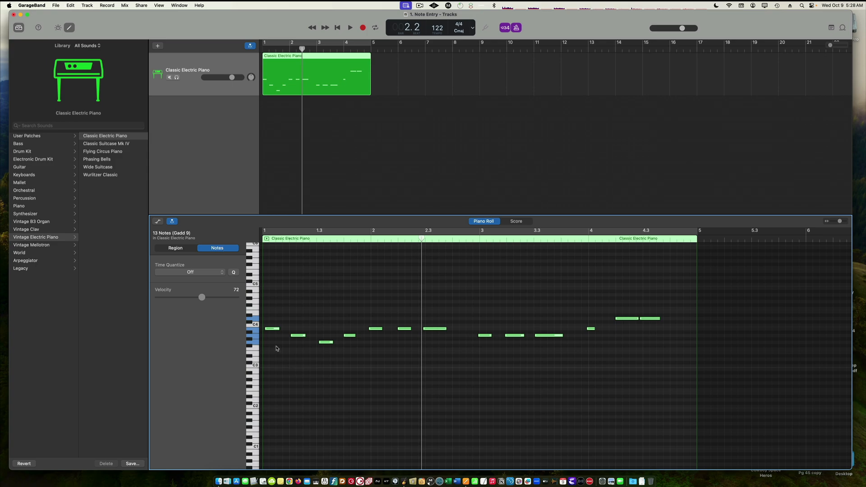
click(208, 274)
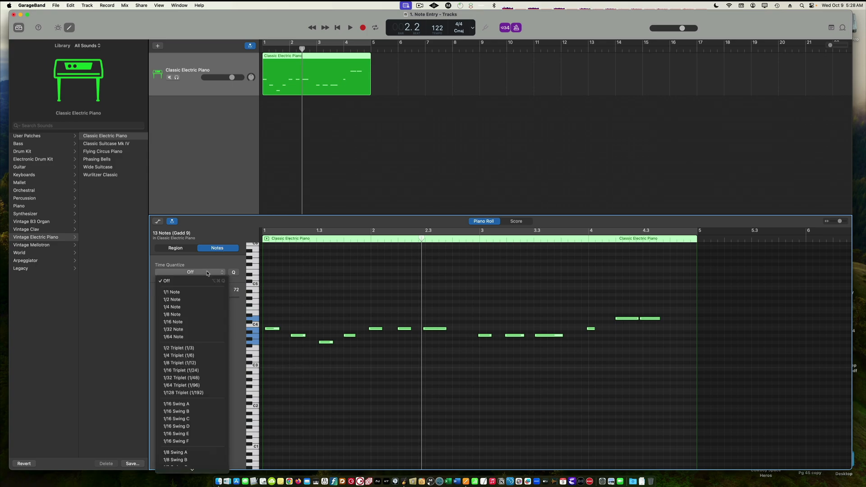
click(202, 307)
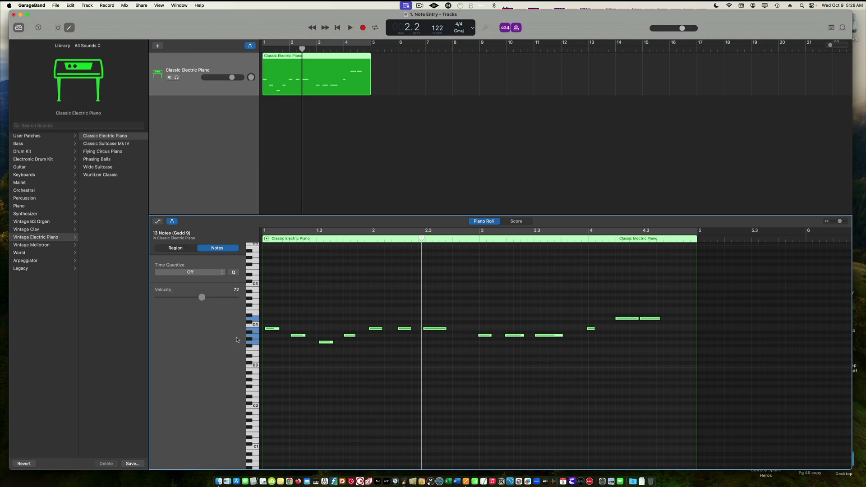
key(Return)
click(273, 329)
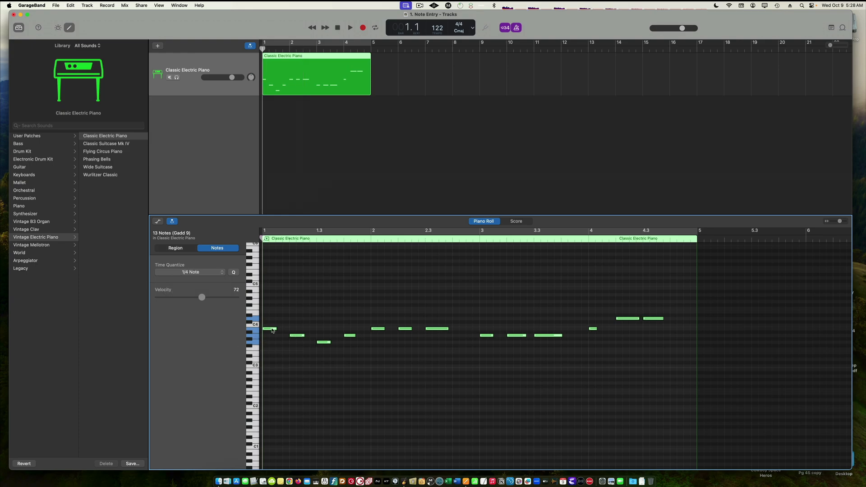
Drag the selected notes down one octave and play the melody
click(272, 329)
drag(273, 330, 273, 371)
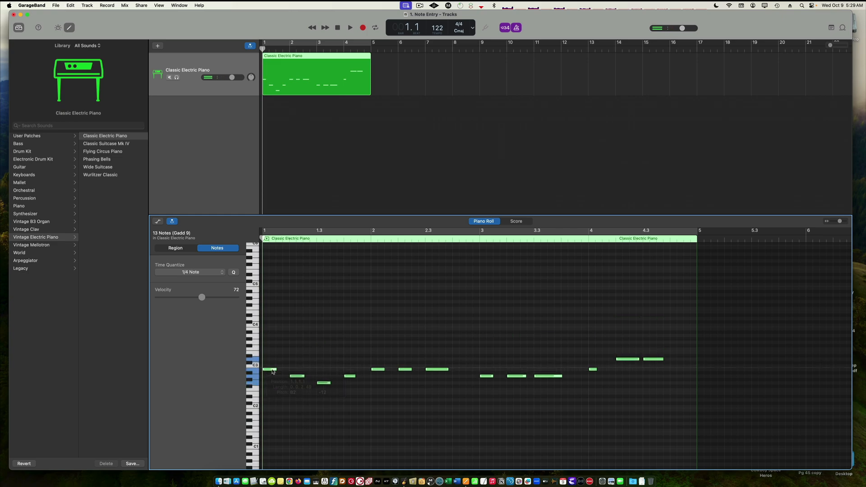
key(space)
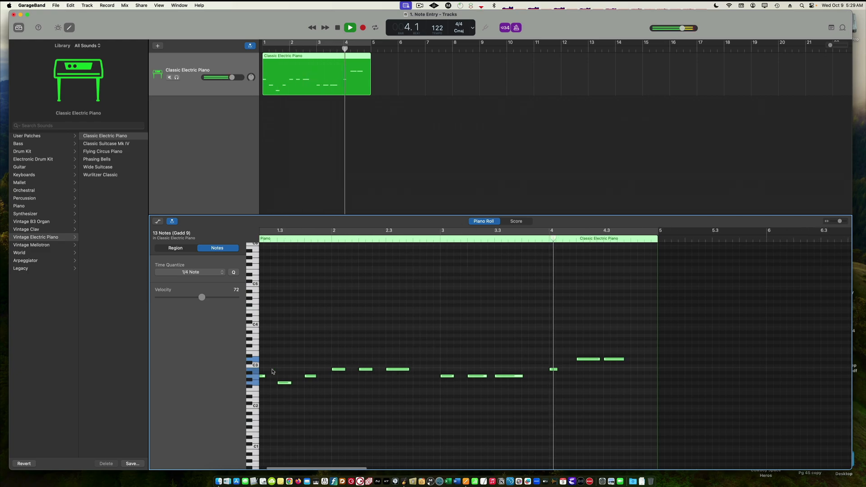
key(space)
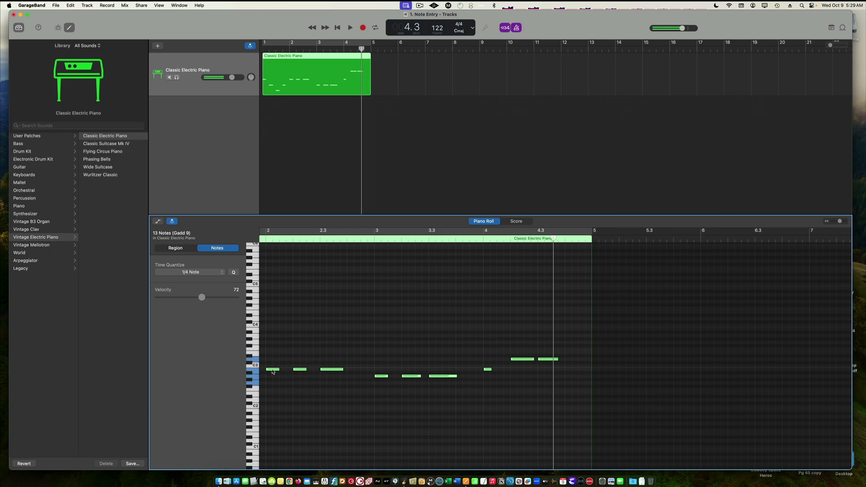
Shift the notes back up one octave, play the melody from the start, and switch off the metronome
key(shift+alt+Up)
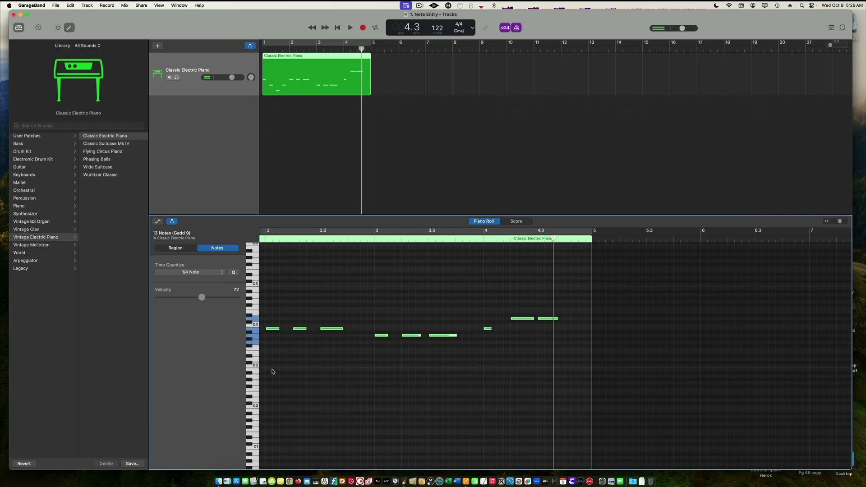
key(Return)
key(space)
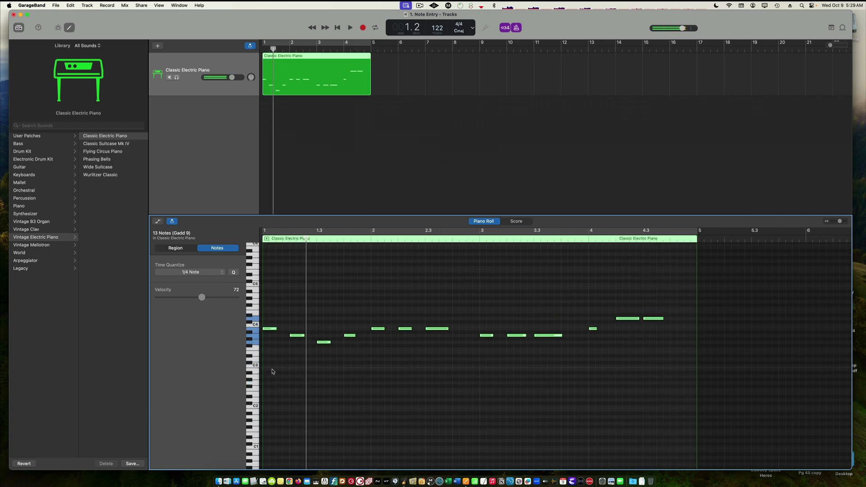
click(516, 28)
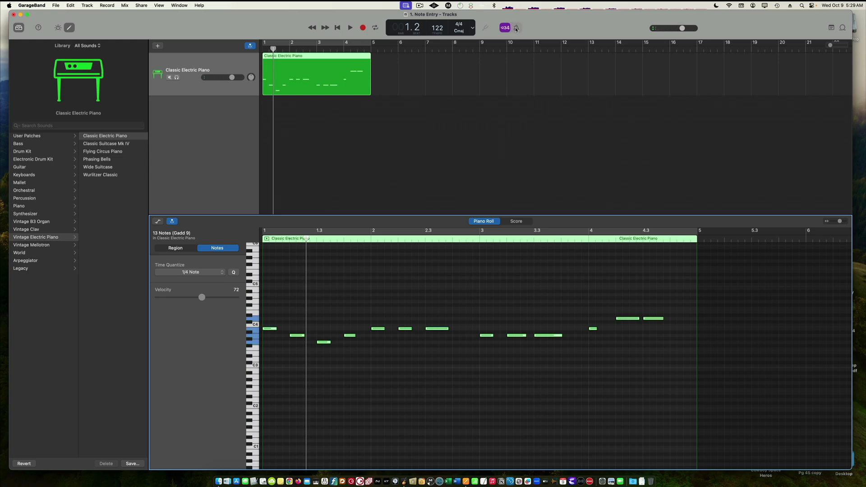